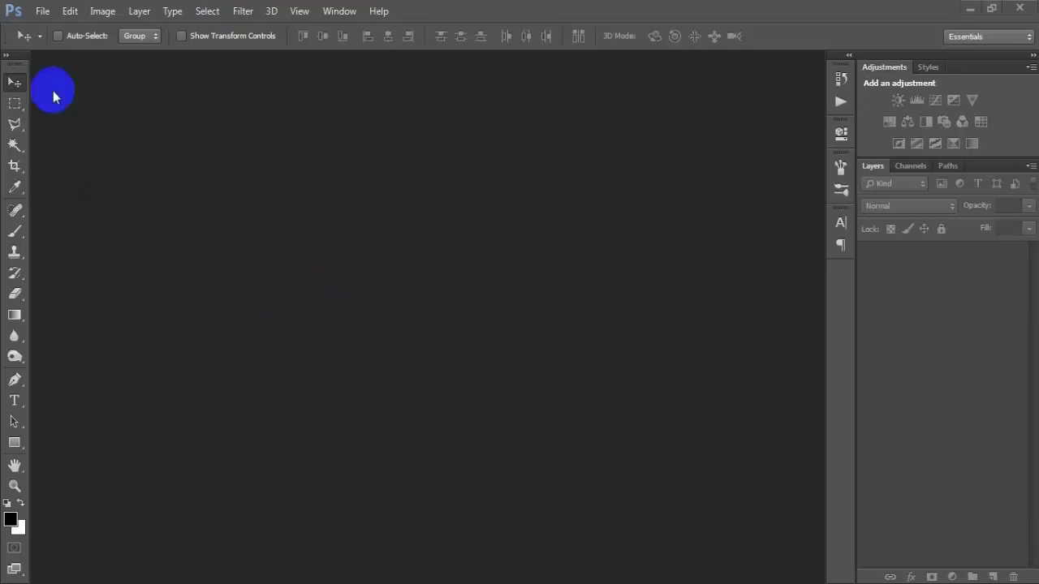
# Create Untitled-1 at 1316 × 1600 px, 300 ppi, RGB 8-bit, white background.
pyautogui.click(43, 12)
pyautogui.click(55, 30)
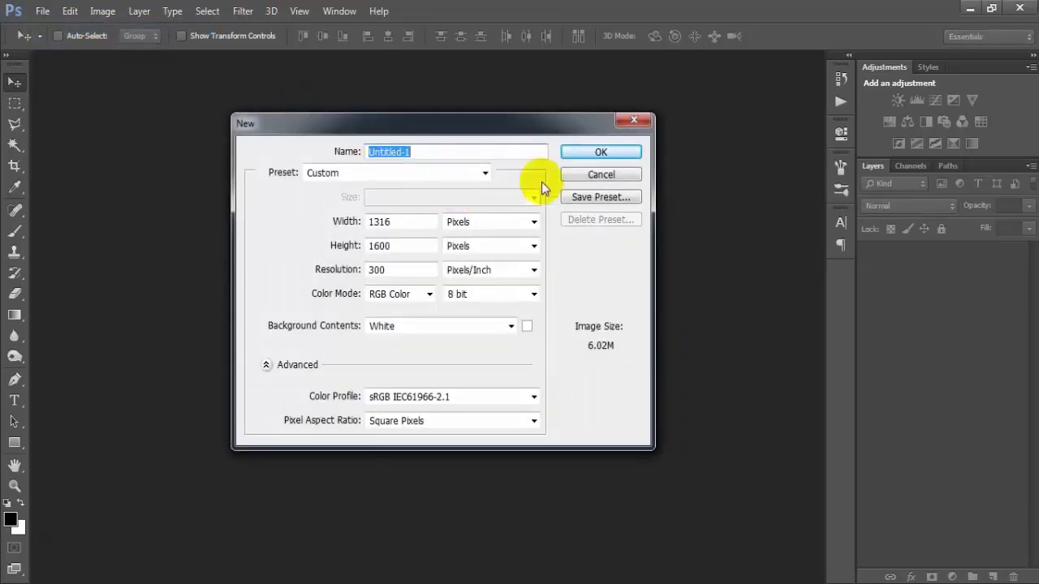
pyautogui.click(589, 155)
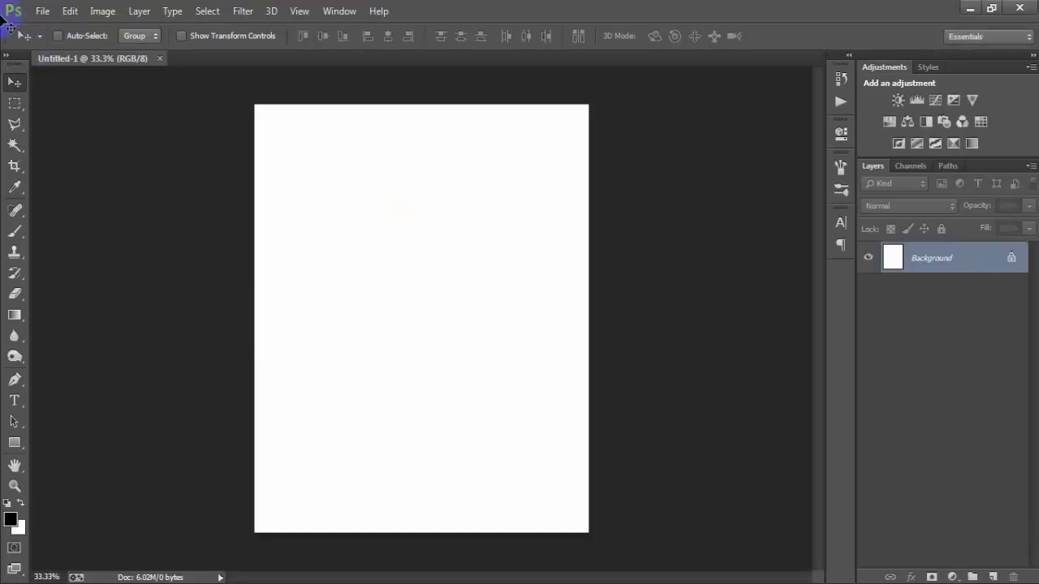
# Place the linked lightning-storm photo, scale it to fill the canvas, and rasterize it.
pyautogui.click(41, 12)
pyautogui.click(199, 257)
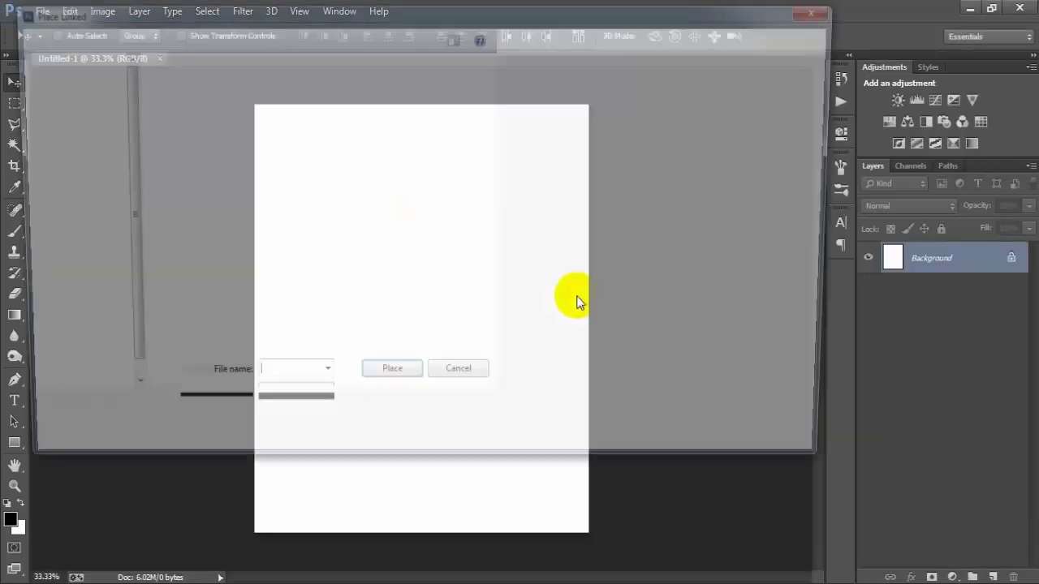
pyautogui.doubleClick(692, 126)
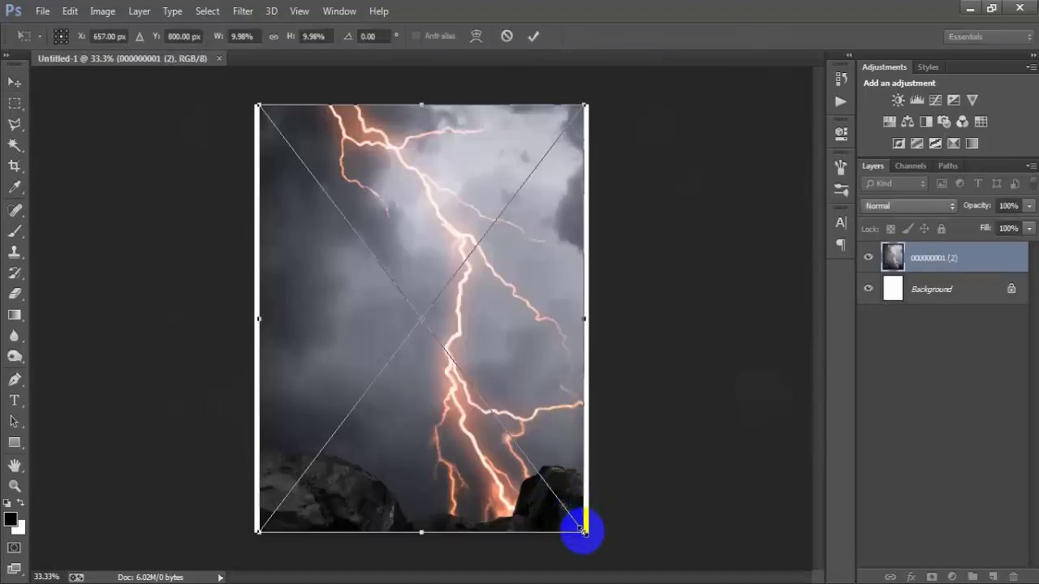
pyautogui.moveTo(582, 529); pyautogui.dragTo(587, 537)
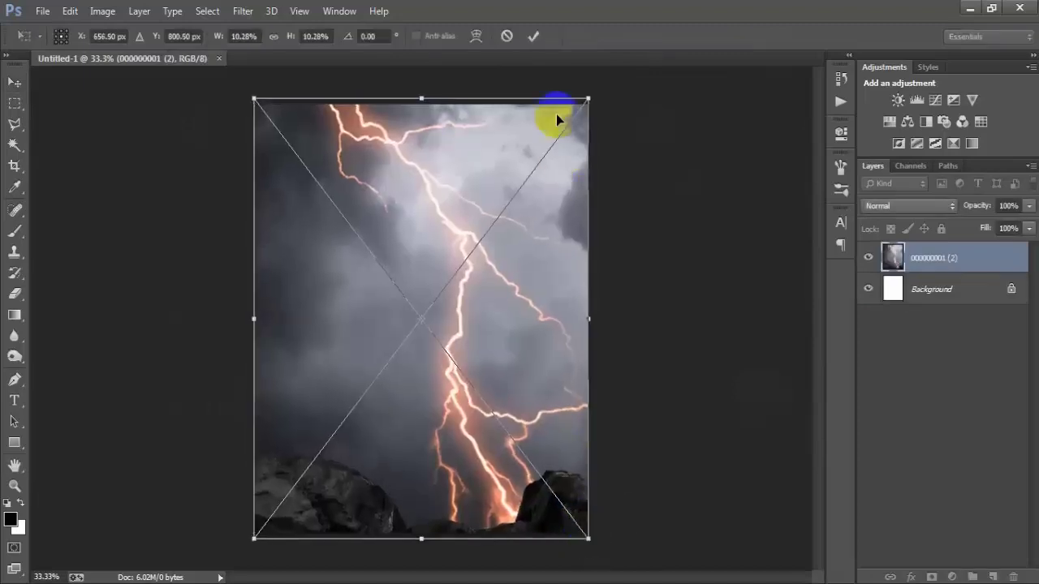
pyautogui.click(533, 36)
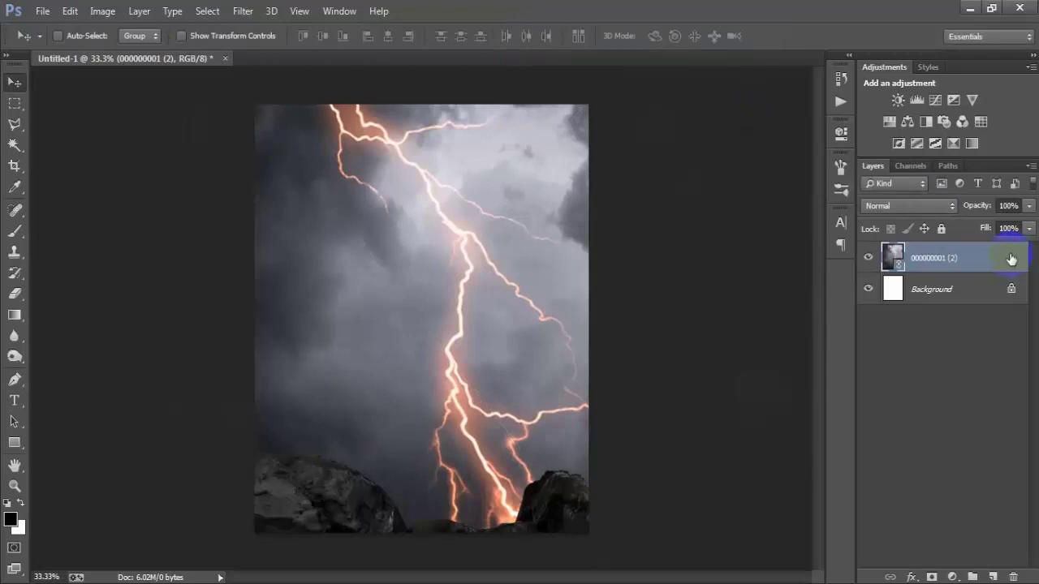
pyautogui.rightClick(1010, 258)
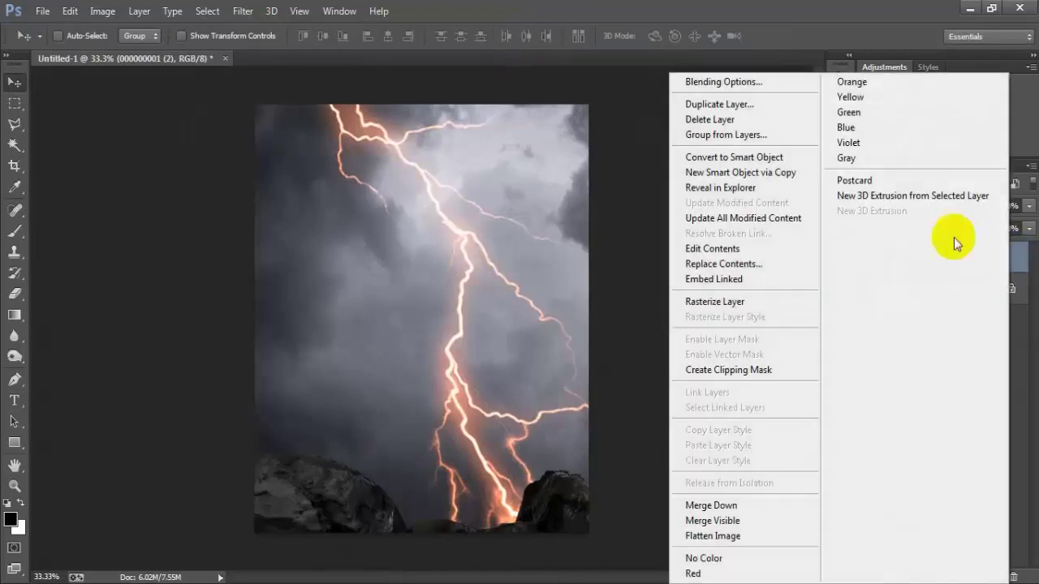
pyautogui.click(726, 304)
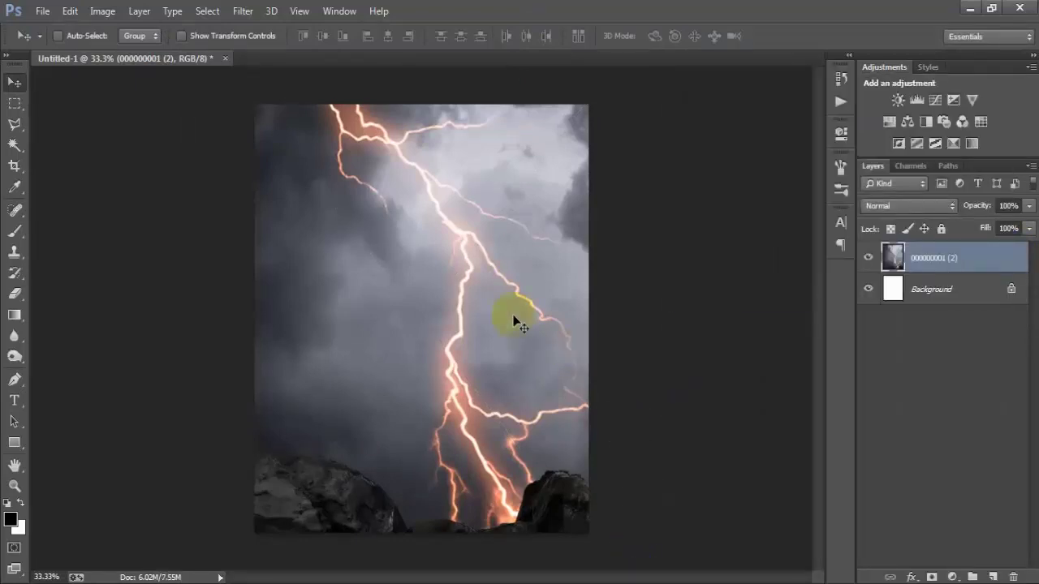
# Place the linked cut-out man photo, enlarged and positioned on the rocks.
pyautogui.click(42, 10)
pyautogui.click(93, 258)
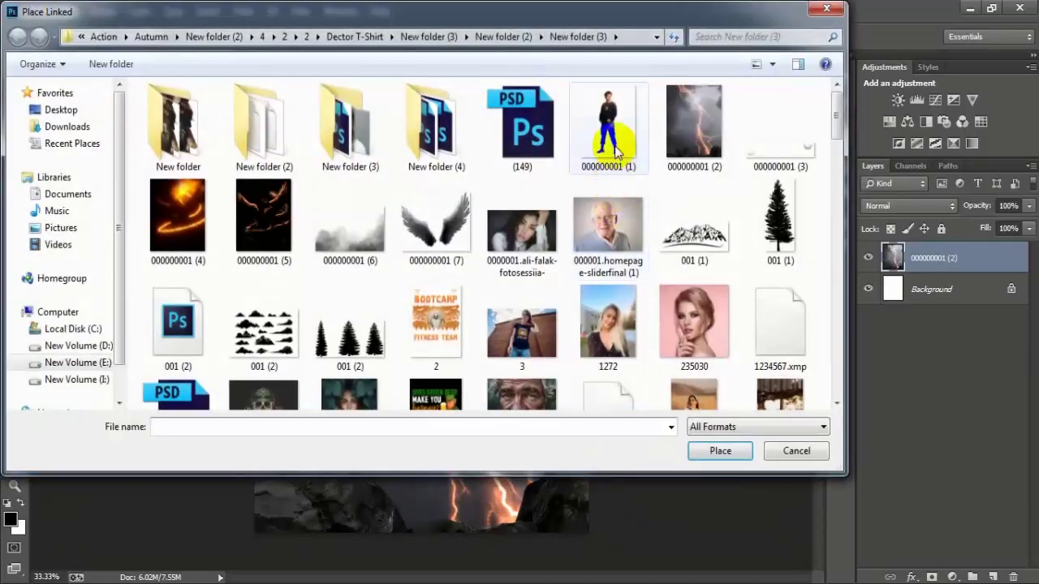
pyautogui.doubleClick(605, 130)
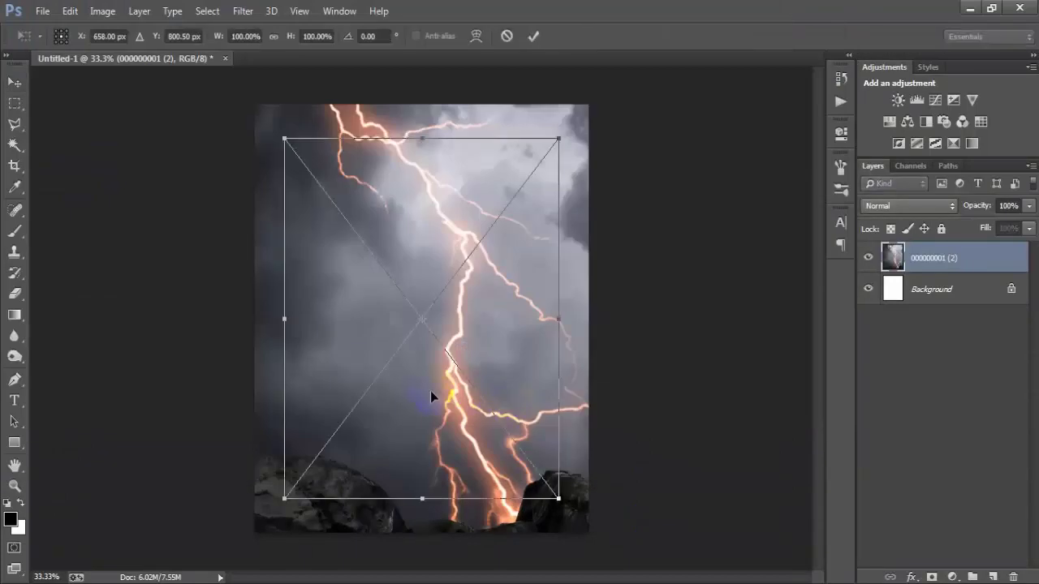
pyautogui.moveTo(558, 498); pyautogui.dragTo(579, 532)
pyautogui.moveTo(531, 399); pyautogui.dragTo(533, 453)
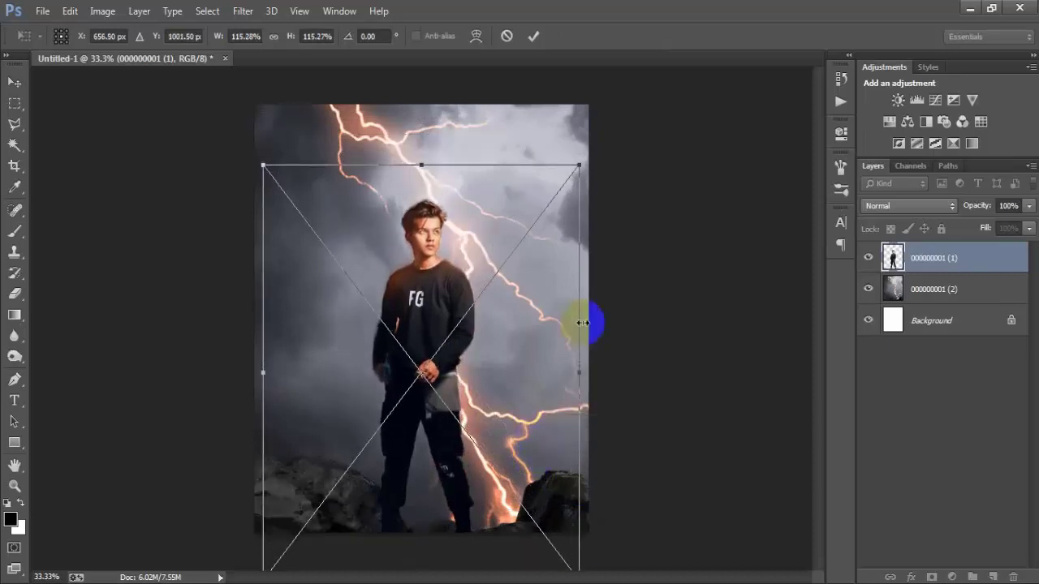
pyautogui.moveTo(580, 165); pyautogui.dragTo(586, 151)
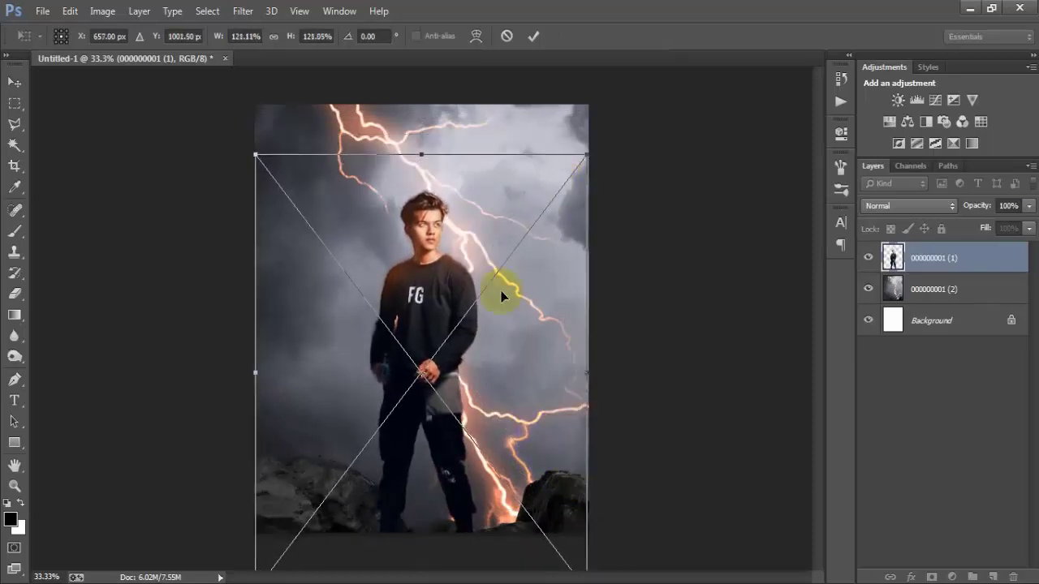
pyautogui.moveTo(441, 360); pyautogui.dragTo(453, 378)
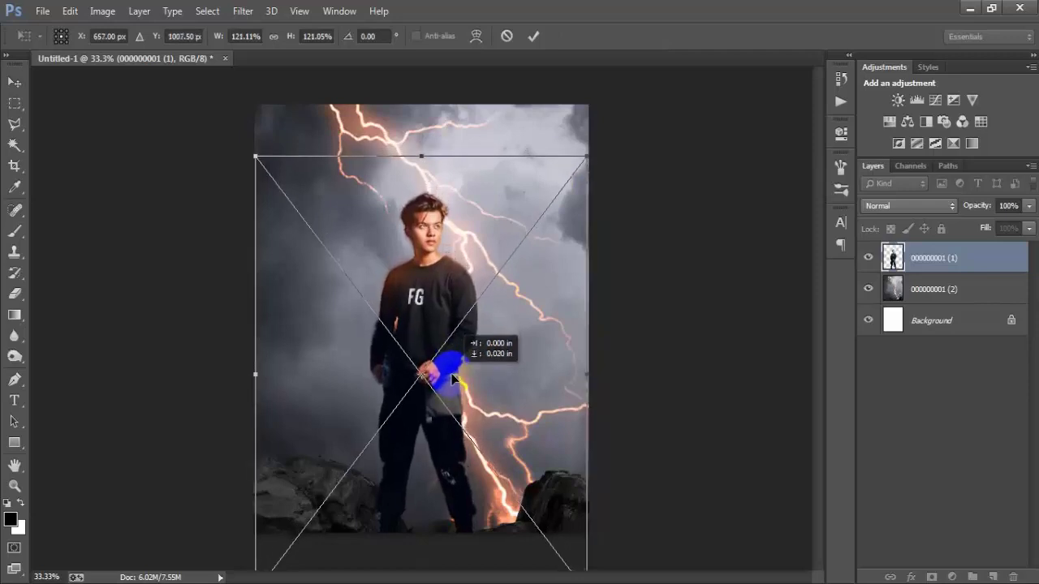
pyautogui.click(533, 36)
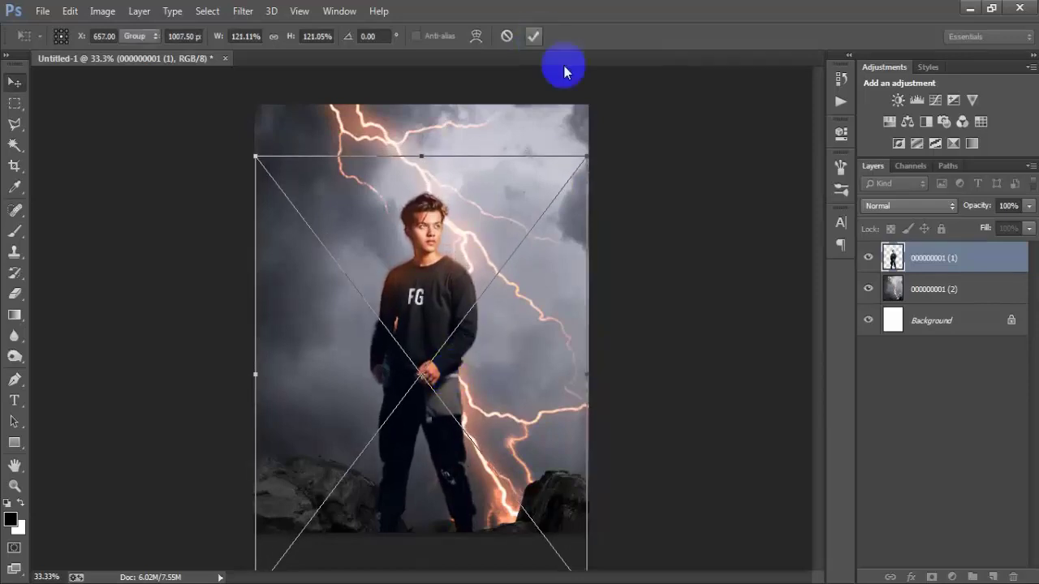
# Center the man horizontally against the Background, nudge him up, and rasterize his layer.
pyautogui.keyDown('ctrl'); pyautogui.click(951, 322); pyautogui.keyUp('ctrl')
pyautogui.click(389, 37)
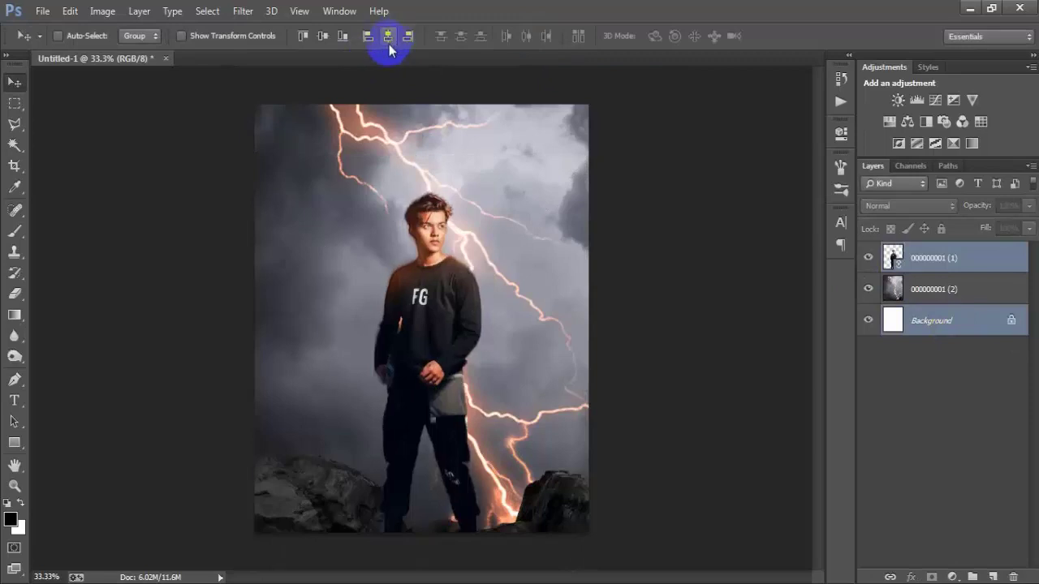
pyautogui.click(931, 320)
pyautogui.click(931, 258)
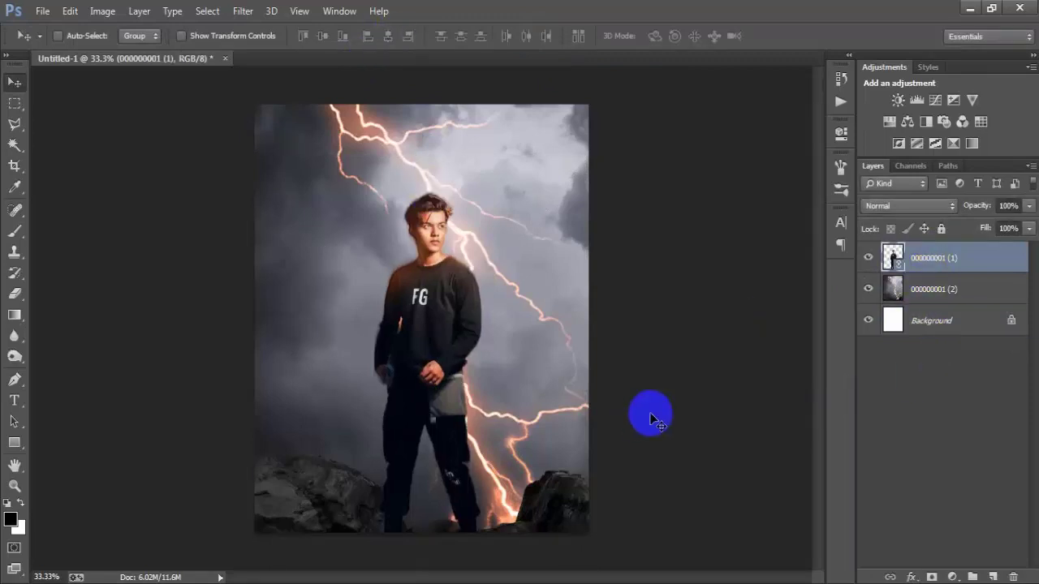
pyautogui.press('Up')
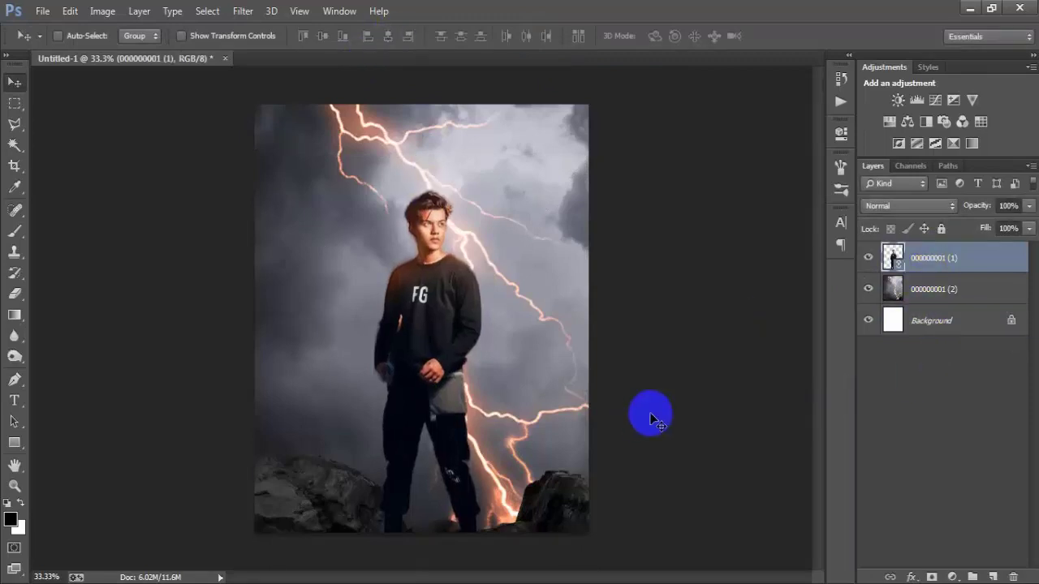
pyautogui.rightClick(1000, 268)
pyautogui.click(741, 300)
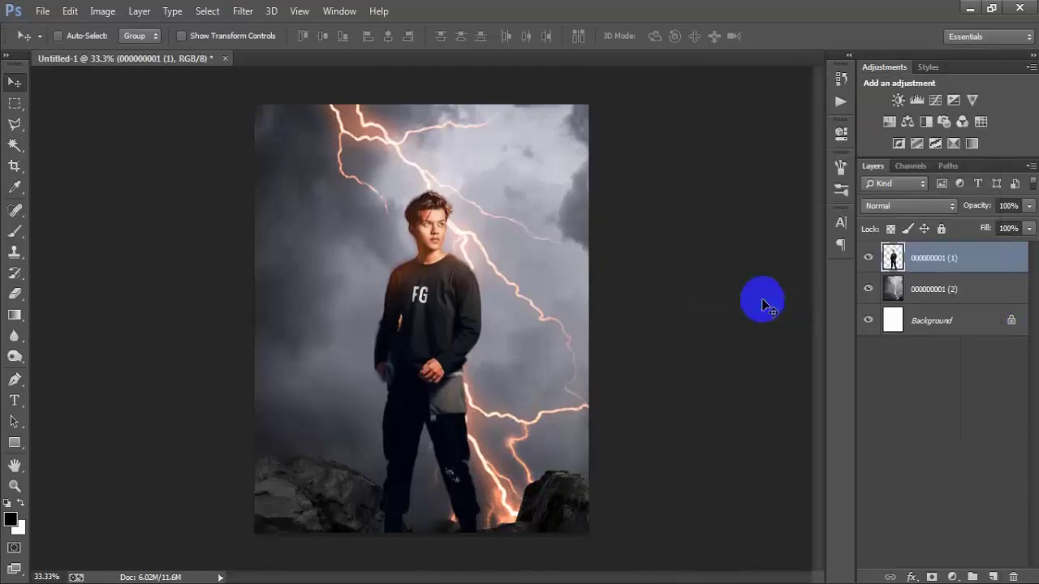
pyautogui.click(867, 258)
pyautogui.click(868, 258)
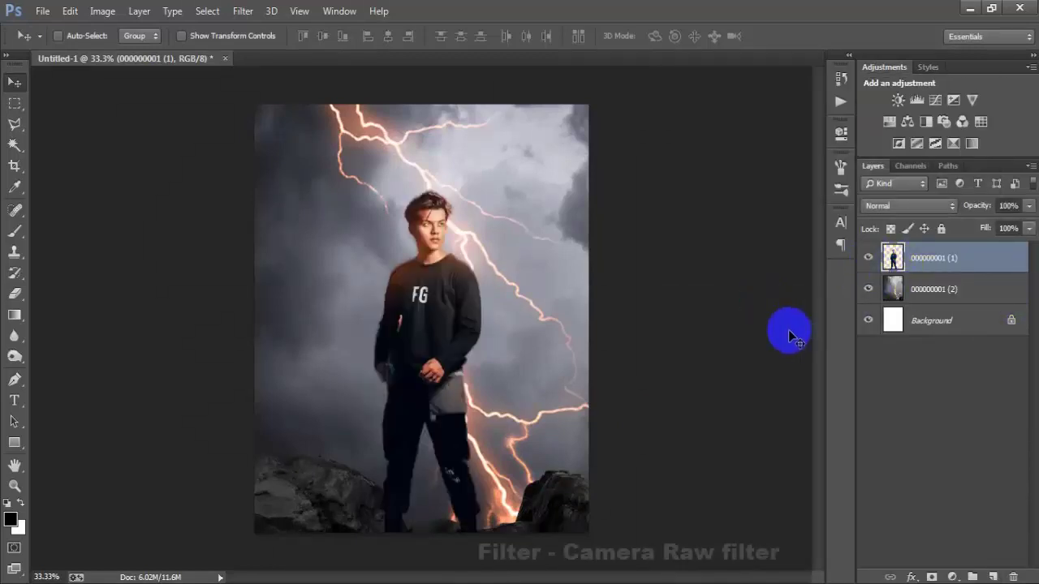
# Lower Oranges luminance to -10 in Camera Raw's HSL panel on the man's layer.
pyautogui.click(243, 11)
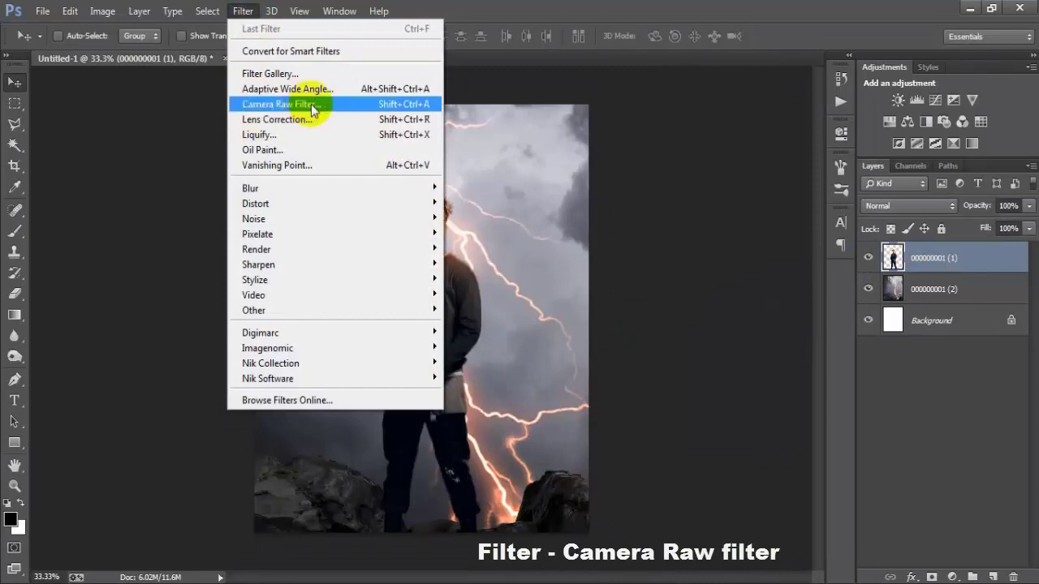
pyautogui.click(311, 104)
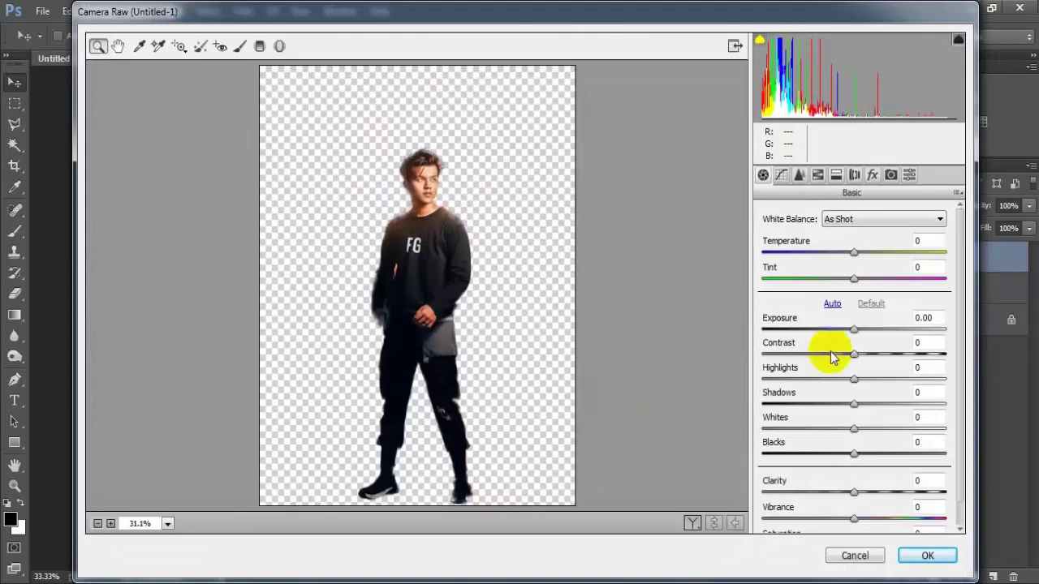
pyautogui.click(818, 176)
pyautogui.click(860, 238)
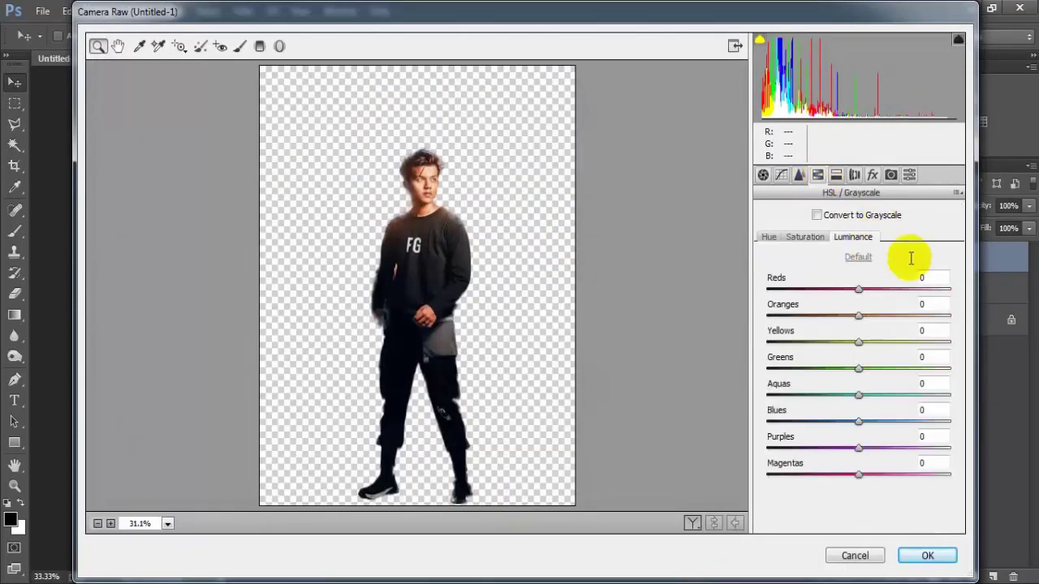
pyautogui.moveTo(860, 318); pyautogui.dragTo(855, 317)
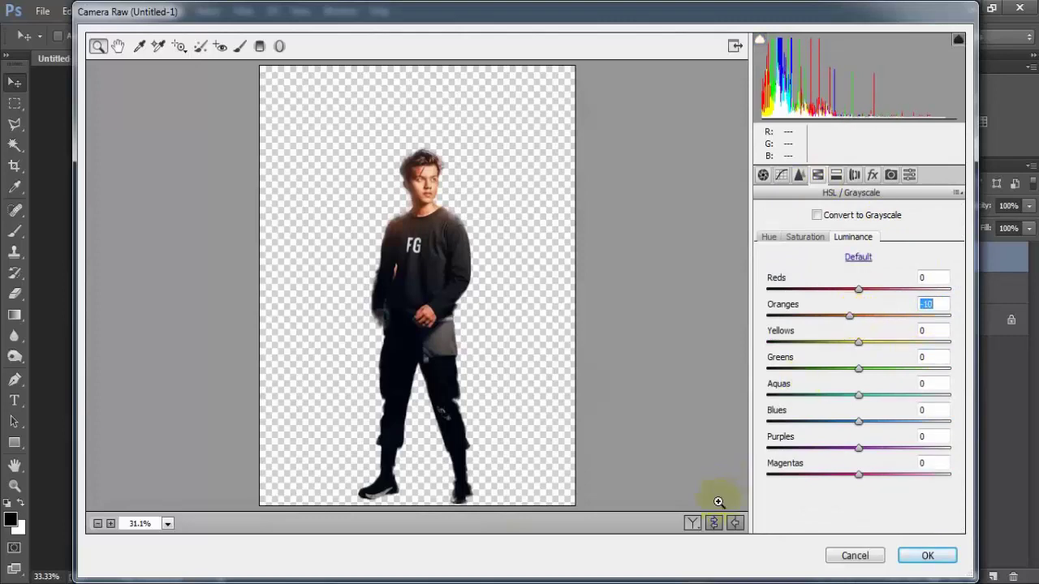
pyautogui.click(928, 556)
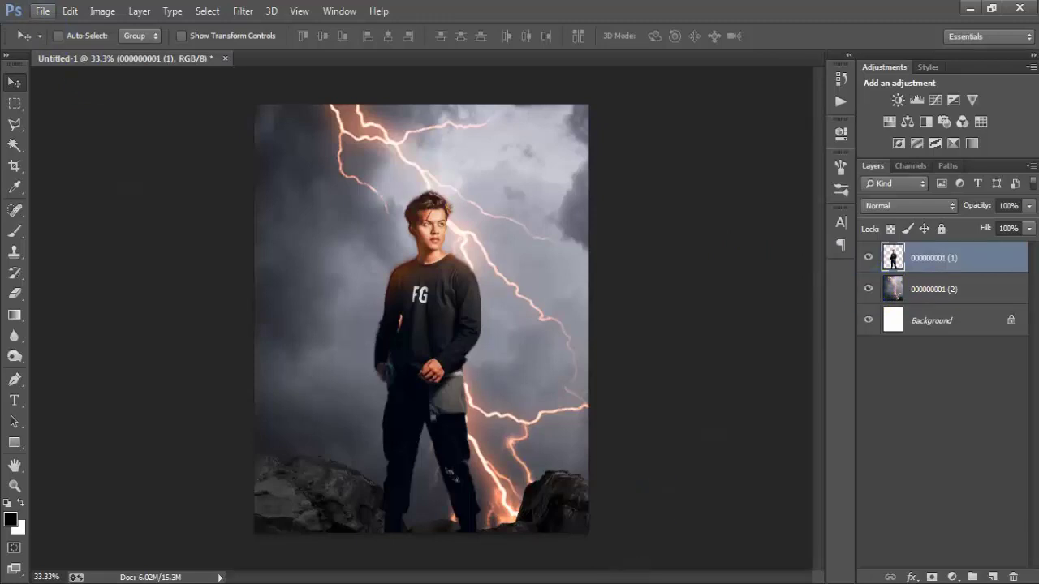
# Place the grey angel wings above the lightning, scaled down behind the man's shoulders.
pyautogui.click(953, 292)
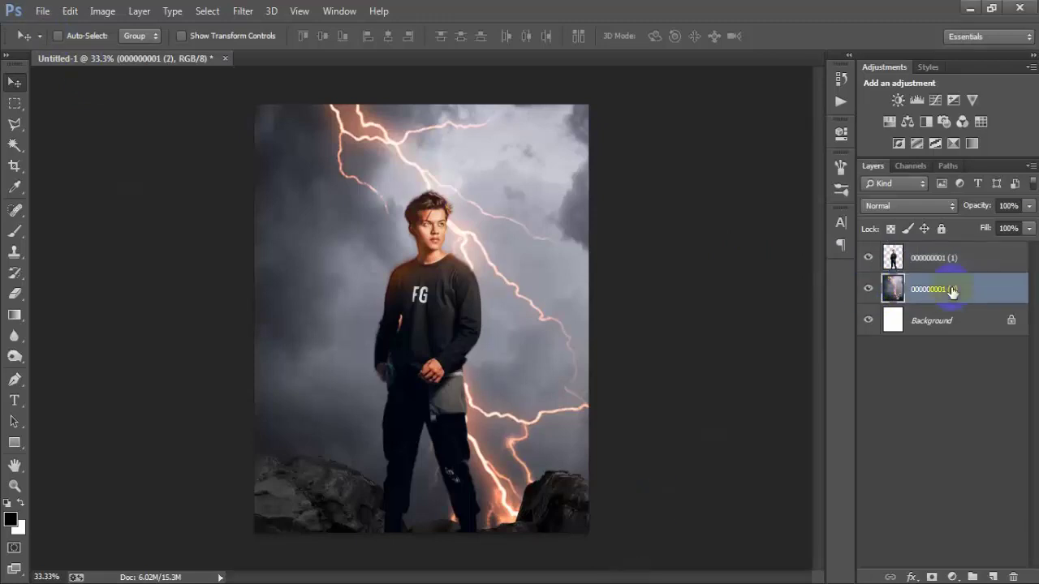
pyautogui.click(868, 289)
pyautogui.click(867, 289)
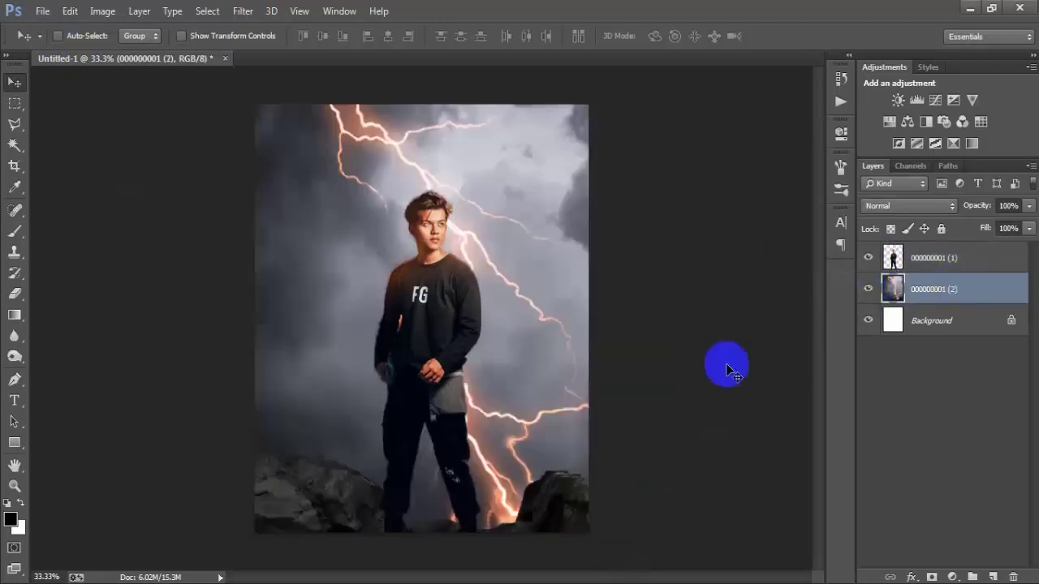
pyautogui.click(42, 12)
pyautogui.click(122, 254)
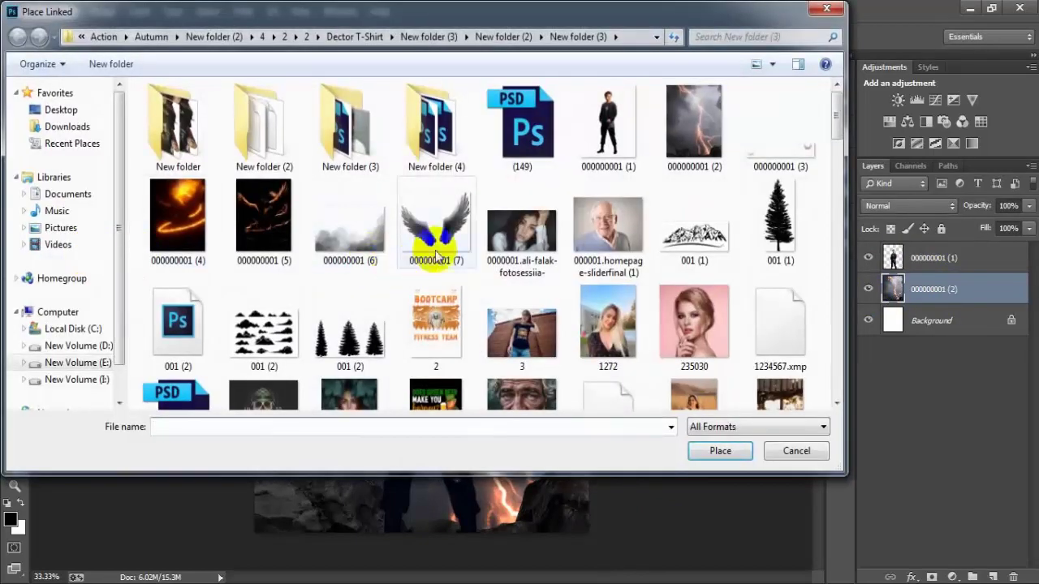
pyautogui.doubleClick(436, 257)
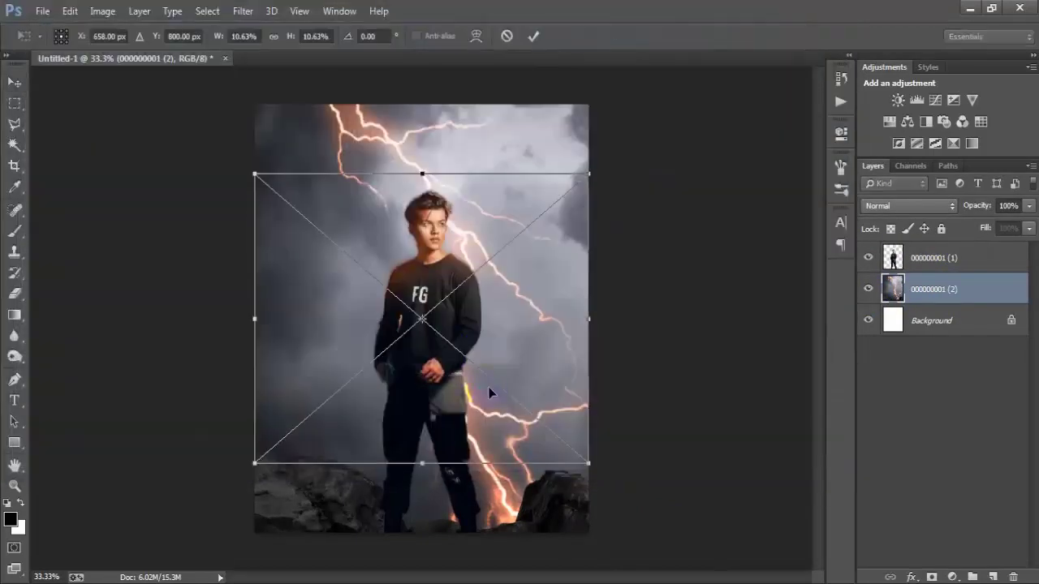
pyautogui.moveTo(497, 361); pyautogui.dragTo(521, 283)
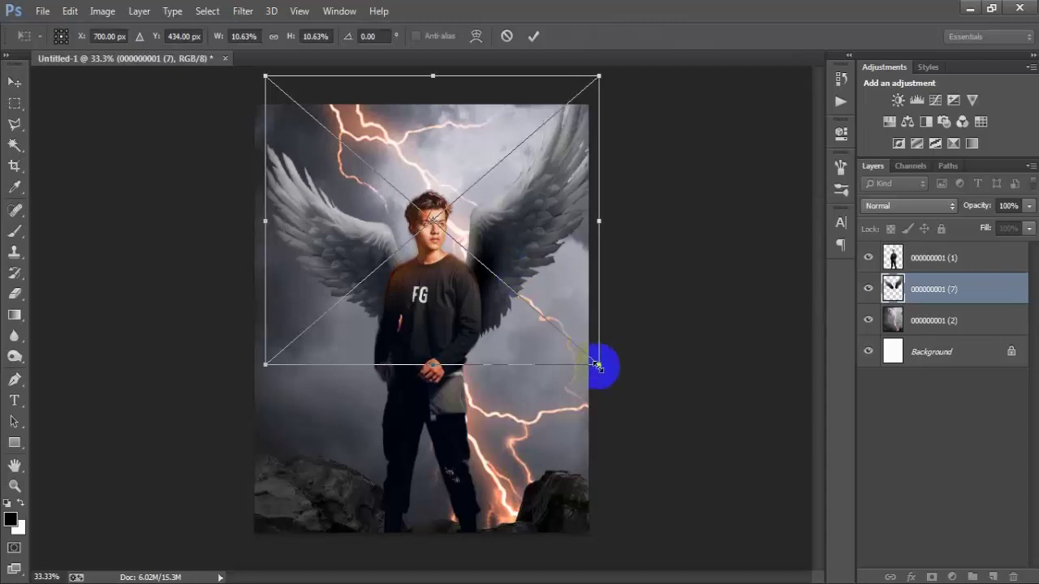
pyautogui.moveTo(598, 364); pyautogui.dragTo(578, 339)
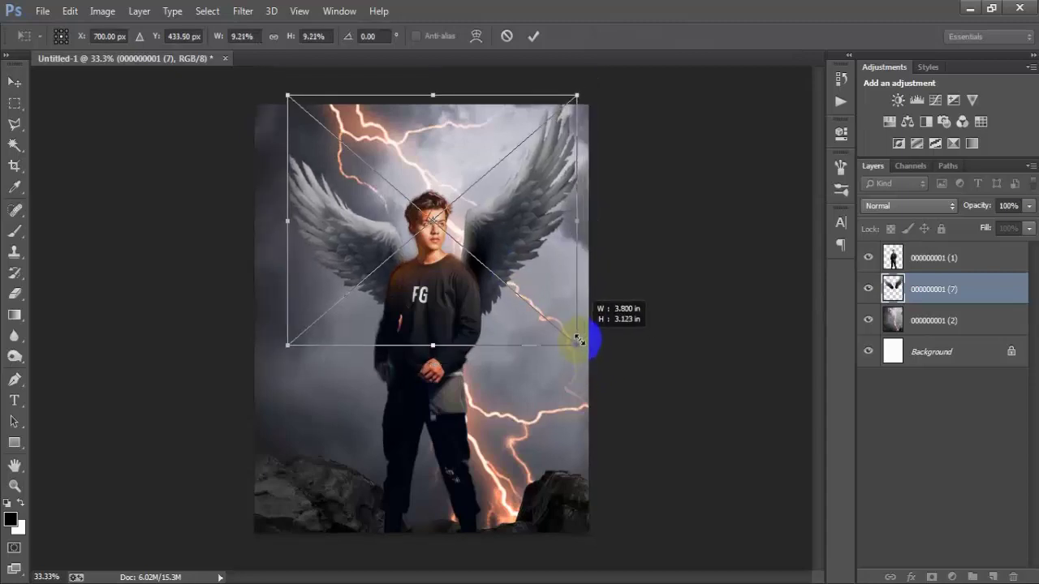
pyautogui.moveTo(598, 390); pyautogui.dragTo(604, 383)
pyautogui.moveTo(532, 282); pyautogui.dragTo(527, 286)
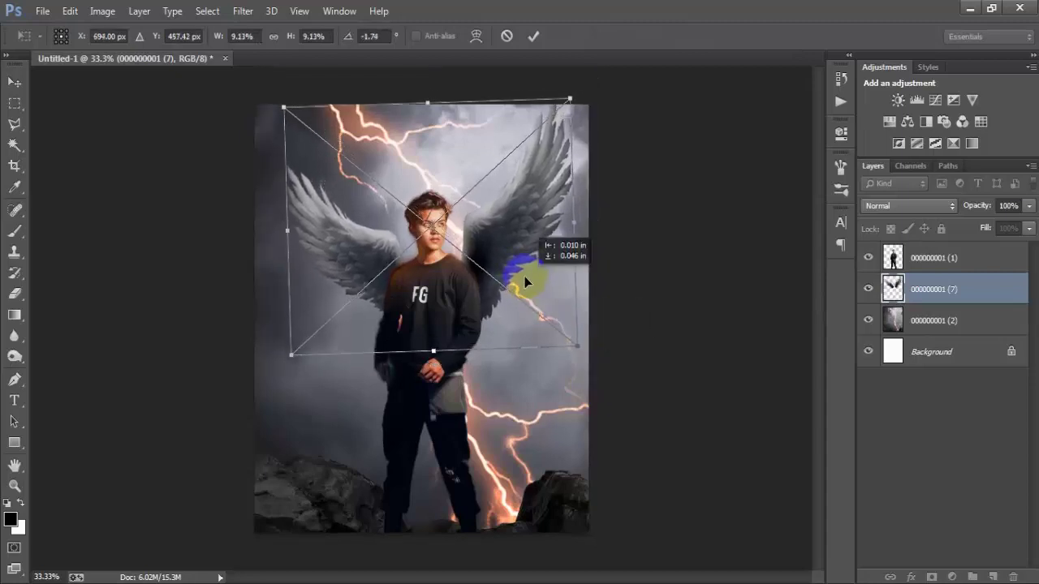
pyautogui.moveTo(578, 341); pyautogui.dragTo(568, 341)
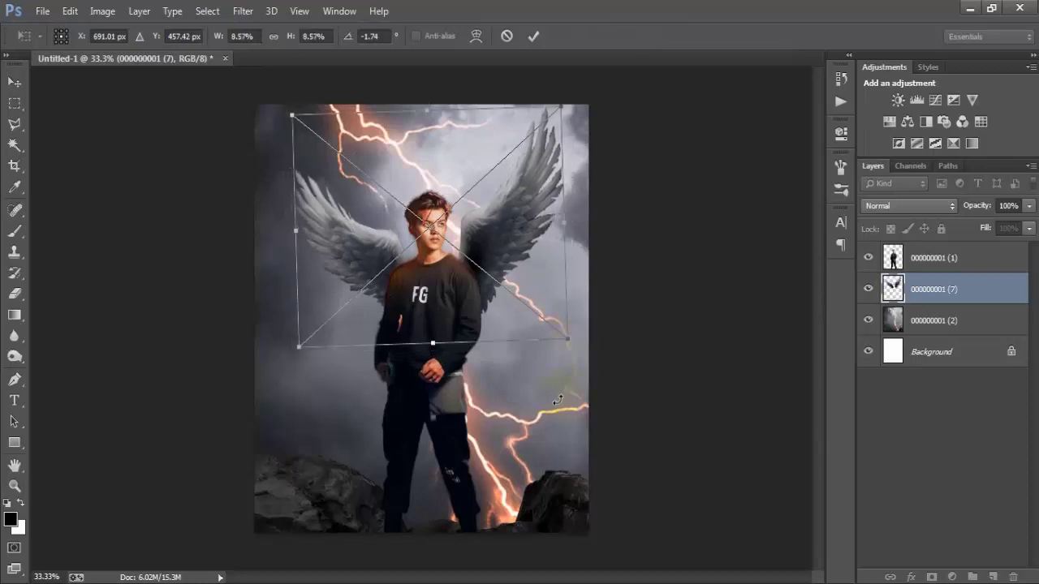
pyautogui.click(533, 35)
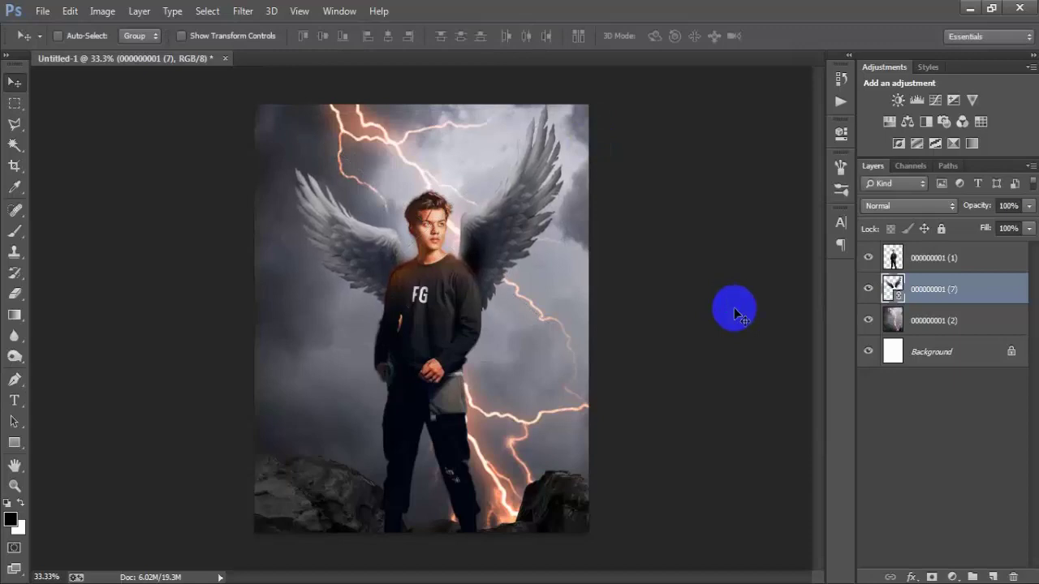
# Rotate the wings to a slight tilt and rasterize the wings layer.
pyautogui.hotkey('ctrl', 't')
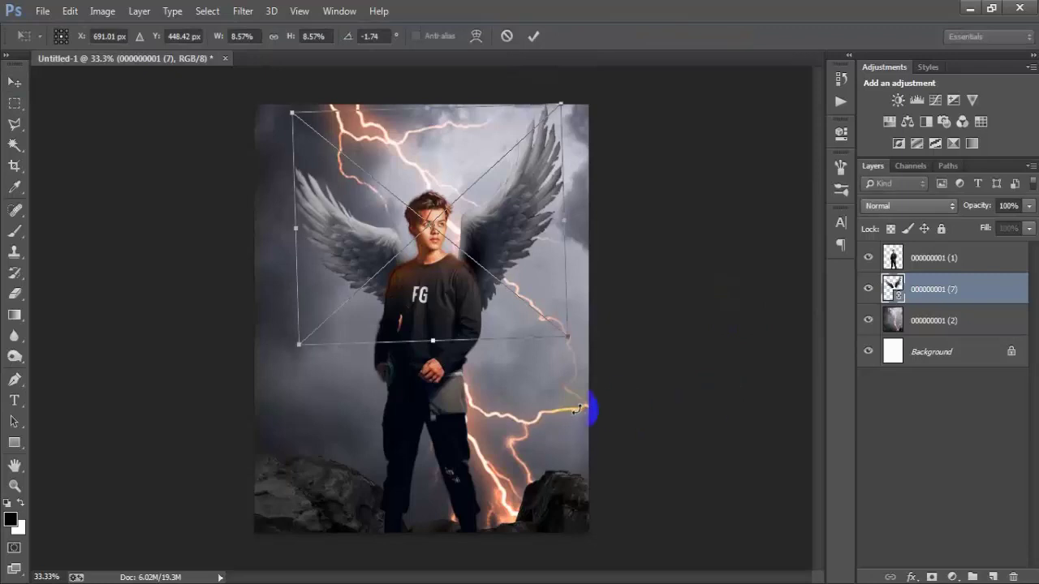
pyautogui.moveTo(591, 412); pyautogui.dragTo(578, 447)
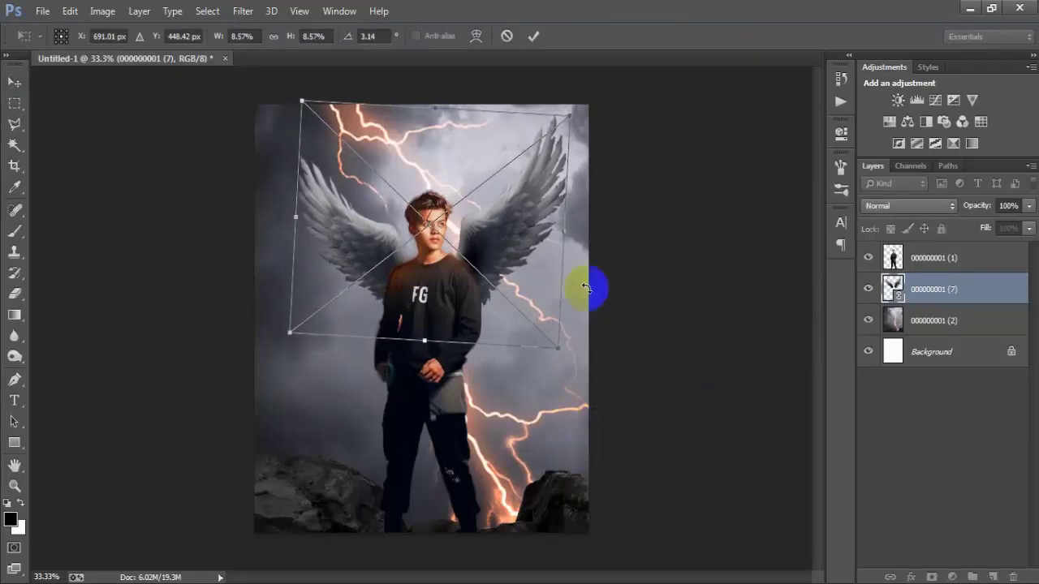
pyautogui.click(533, 36)
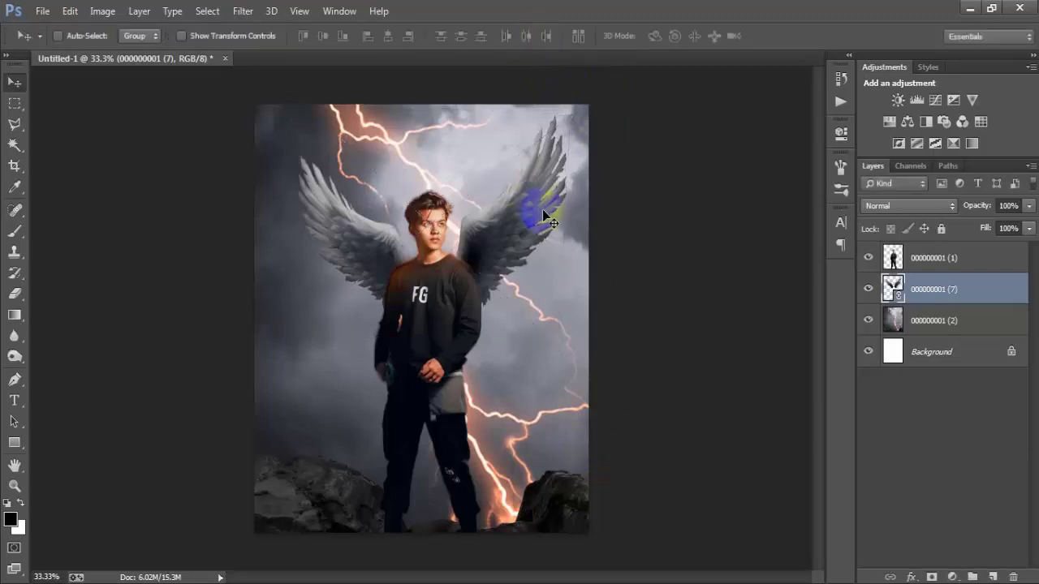
pyautogui.rightClick(964, 293)
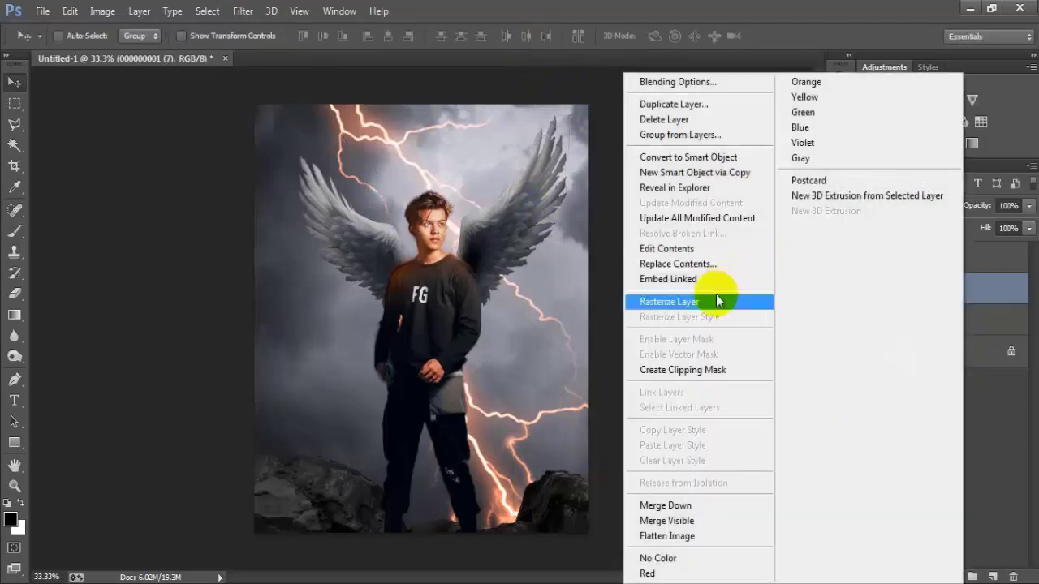
pyautogui.click(711, 317)
pyautogui.click(928, 255)
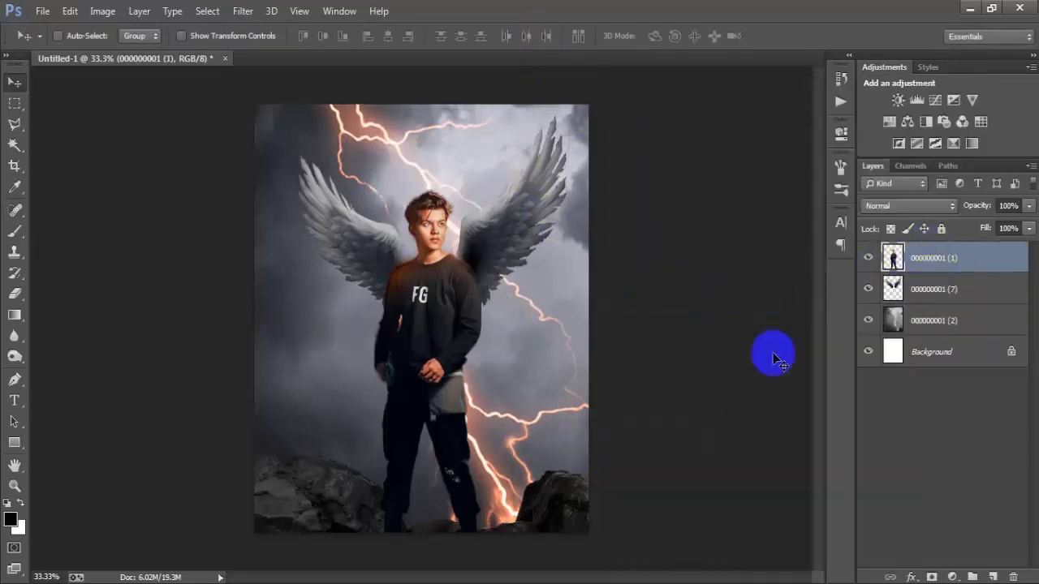
pyautogui.click(42, 12)
pyautogui.click(108, 257)
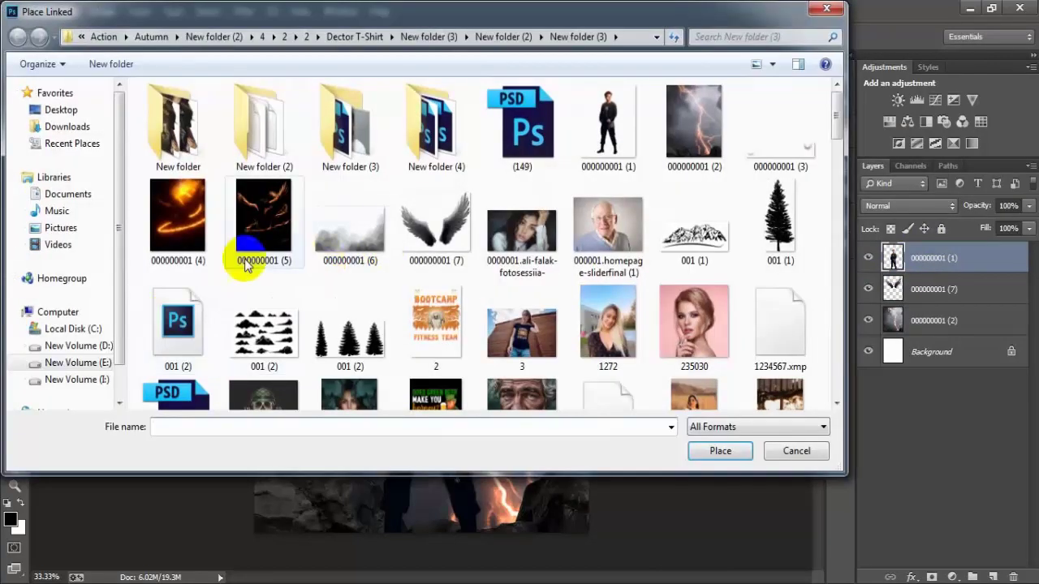
pyautogui.doubleClick(193, 243)
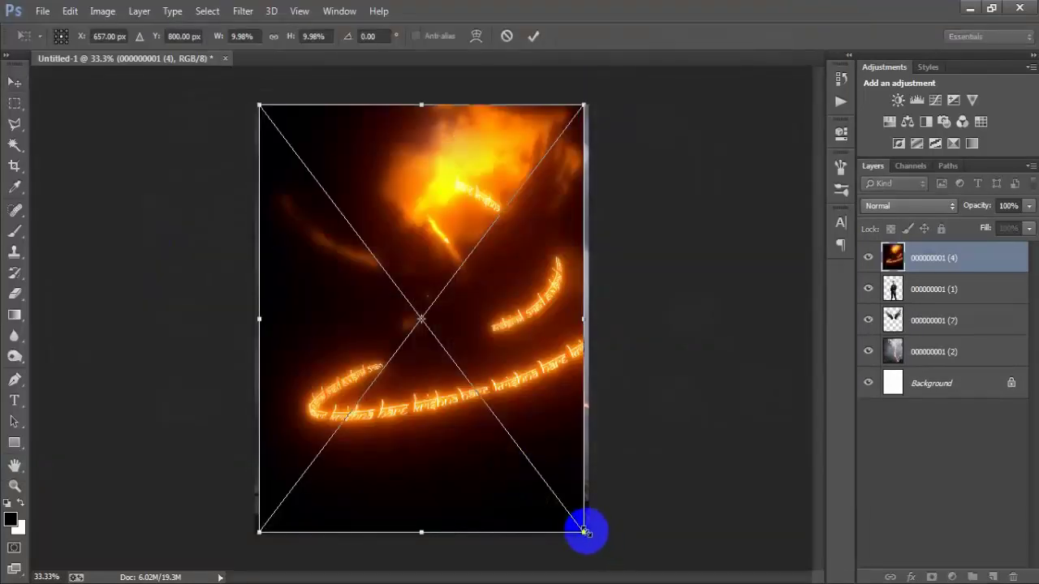
pyautogui.moveTo(583, 532); pyautogui.dragTo(591, 538)
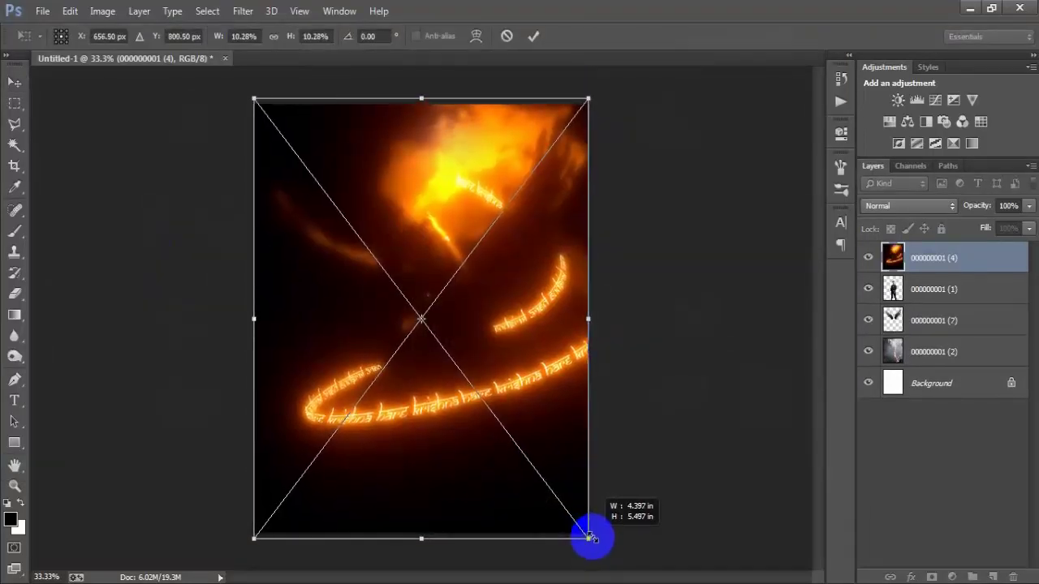
pyautogui.click(533, 36)
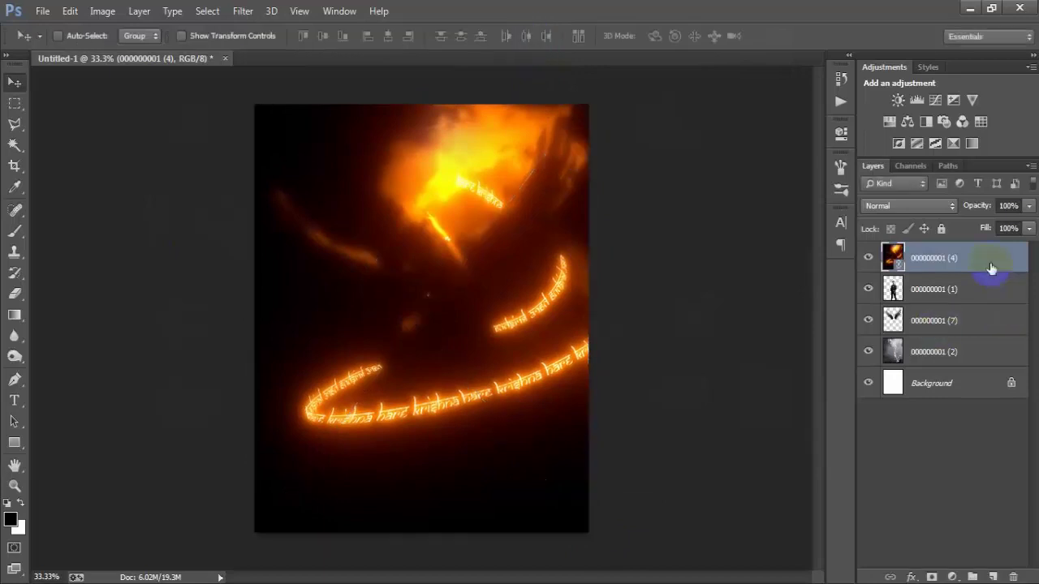
# Rasterize the fire ring layer, set it to Screen blend mode, and add a layer mask.
pyautogui.rightClick(990, 268)
pyautogui.click(730, 298)
pyautogui.click(868, 258)
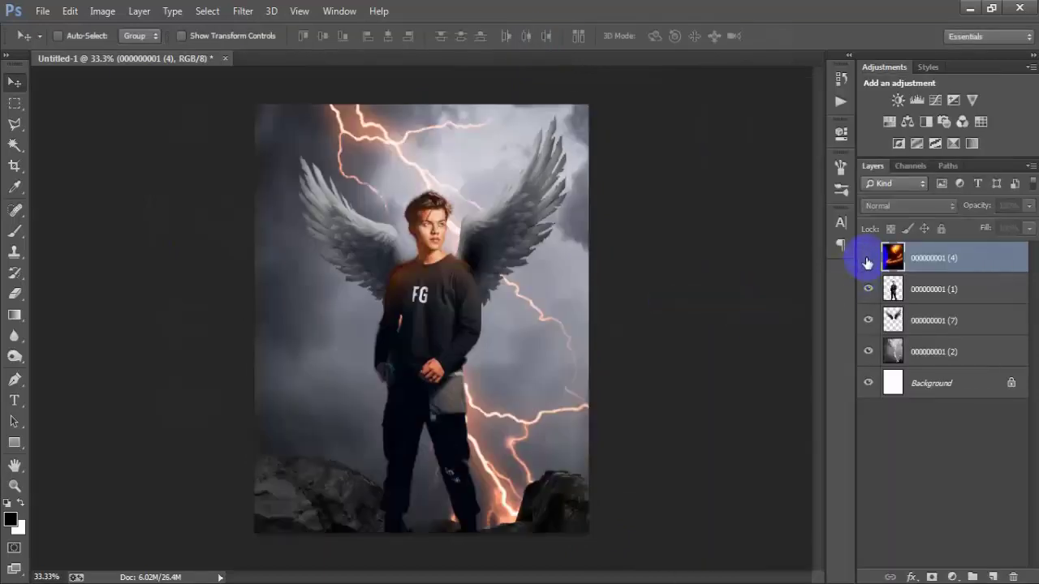
pyautogui.click(867, 258)
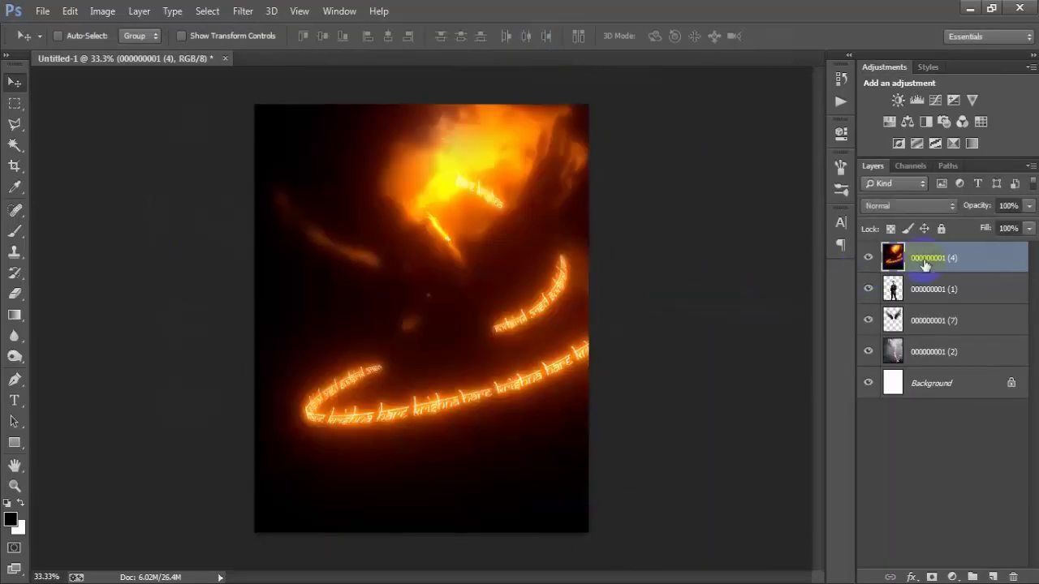
pyautogui.click(881, 204)
pyautogui.click(913, 131)
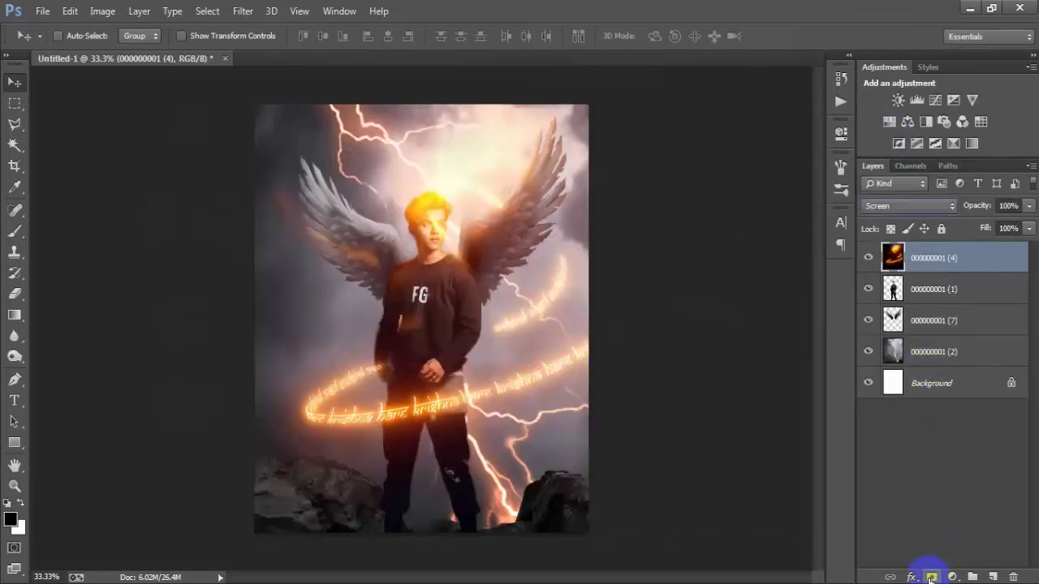
pyautogui.click(931, 577)
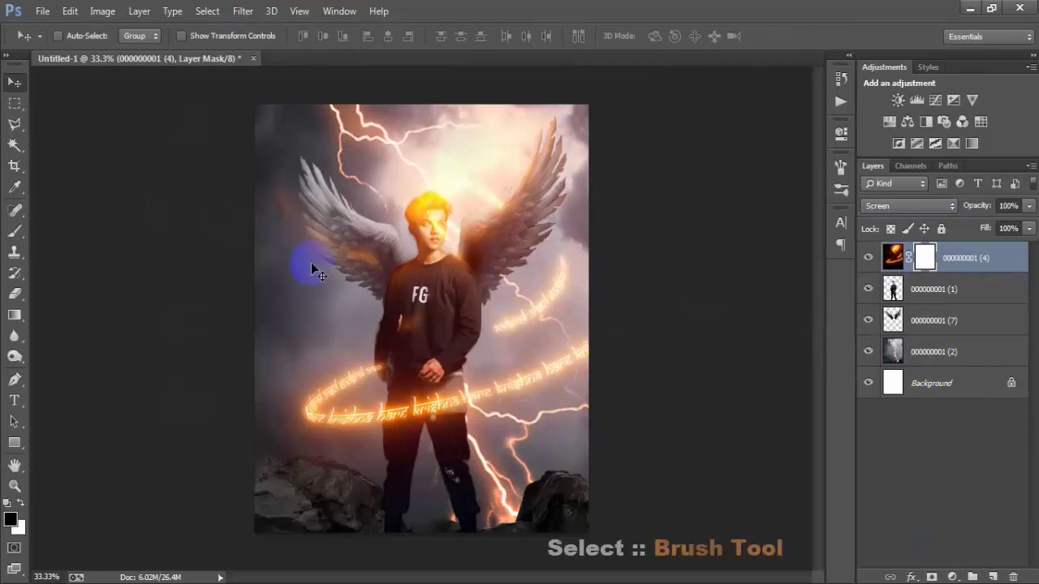
# Set up a soft black Brush at 50% opacity for mask painting.
pyautogui.click(16, 233)
pyautogui.rightClick(16, 235)
pyautogui.click(77, 232)
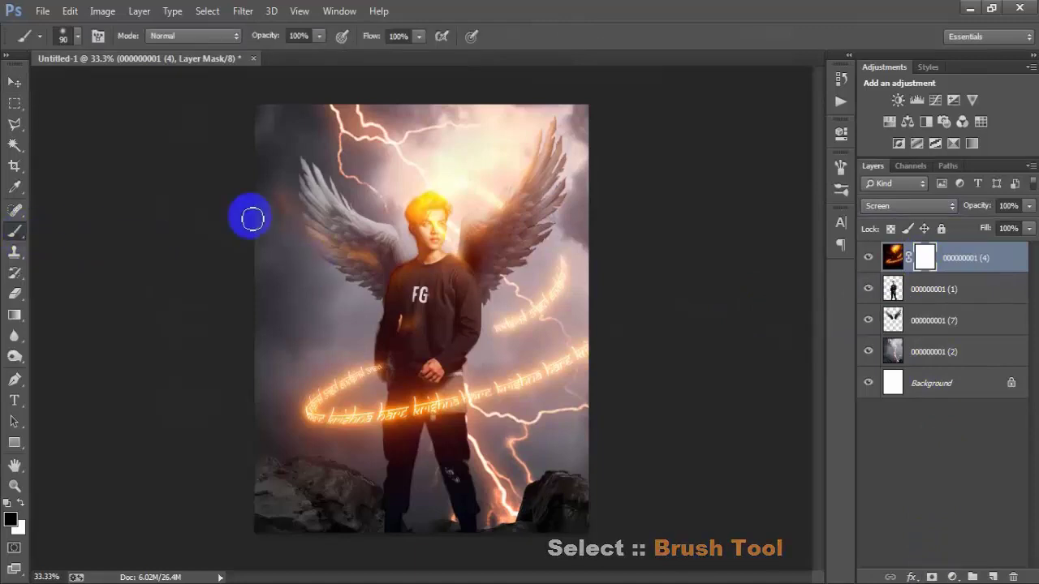
pyautogui.rightClick(461, 195)
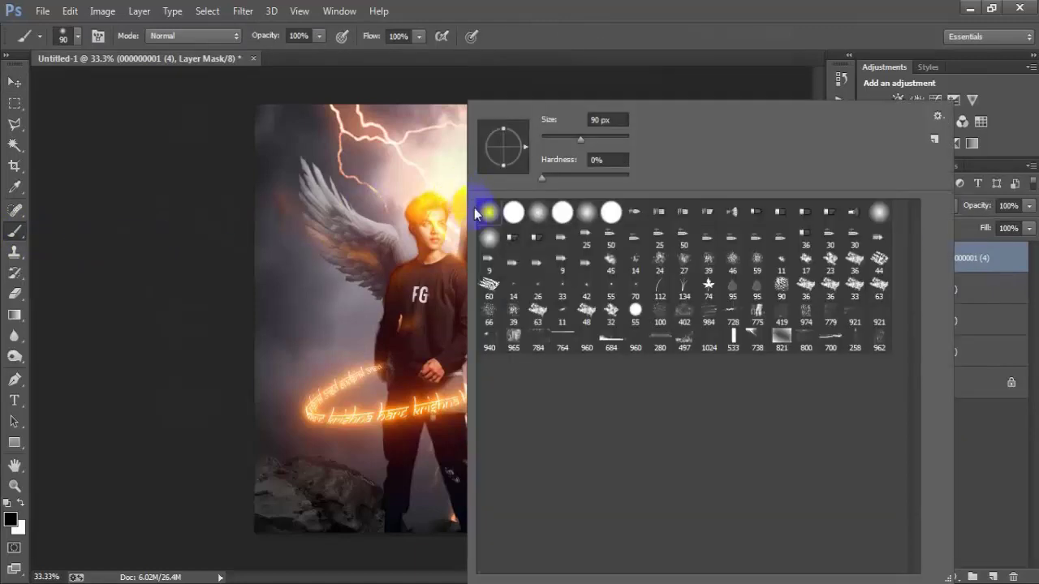
pyautogui.click(589, 11)
pyautogui.click(299, 36)
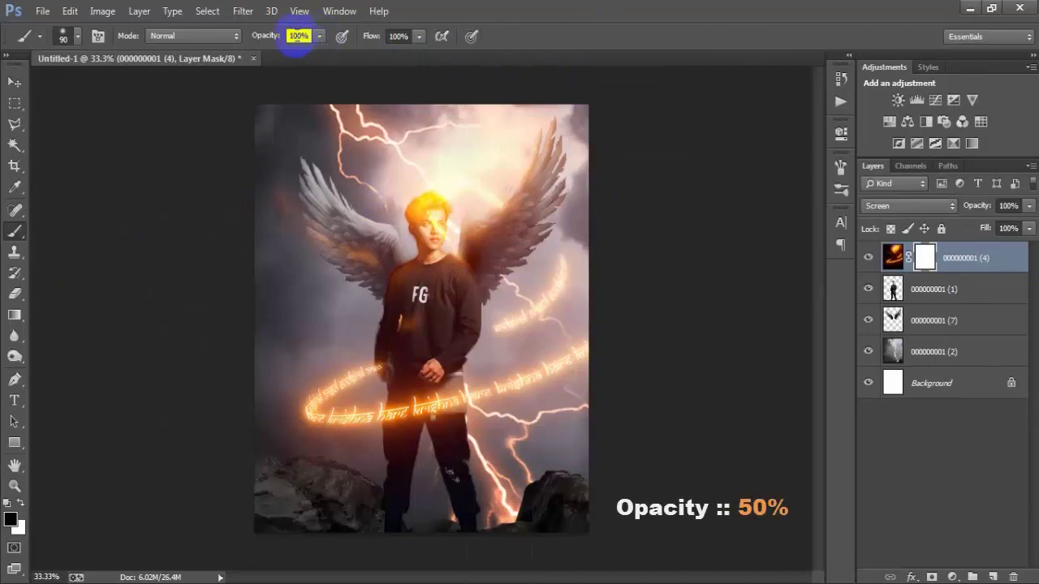
pyautogui.write('50')
# Paint the fire layer's mask to hide the glow over the face, hair, right wing, hands and left hip.
pyautogui.moveTo(475, 190)
pyautogui.mouseDown()
pyautogui.moveTo(421, 218)
pyautogui.moveTo(445, 237)
pyautogui.moveTo(411, 225)
pyautogui.mouseUp()
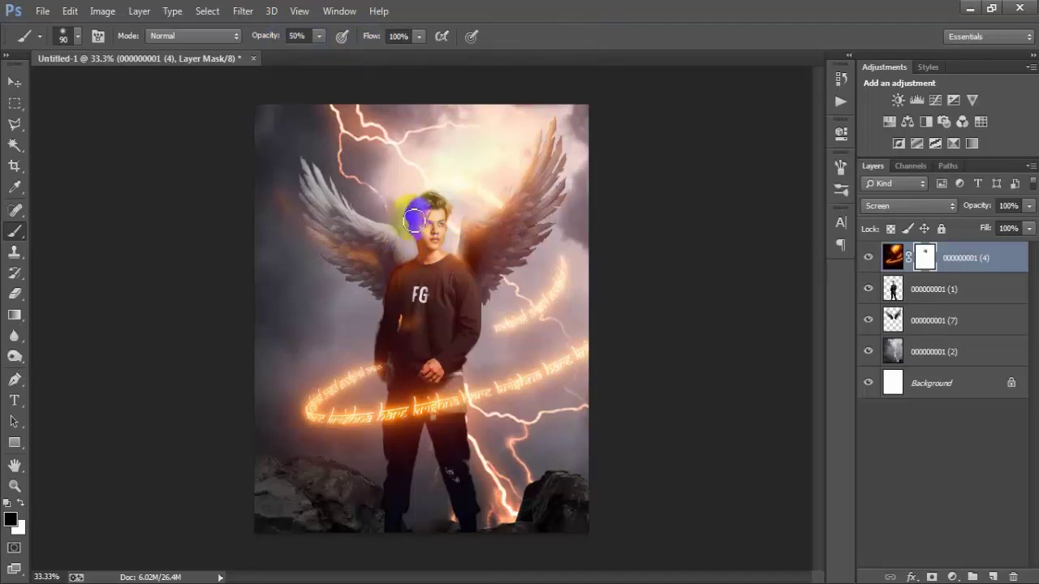
pyautogui.moveTo(423, 219)
pyautogui.mouseDown()
pyautogui.moveTo(454, 254)
pyautogui.moveTo(434, 230)
pyautogui.moveTo(422, 243)
pyautogui.moveTo(413, 327)
pyautogui.moveTo(437, 323)
pyautogui.moveTo(468, 255)
pyautogui.mouseUp()
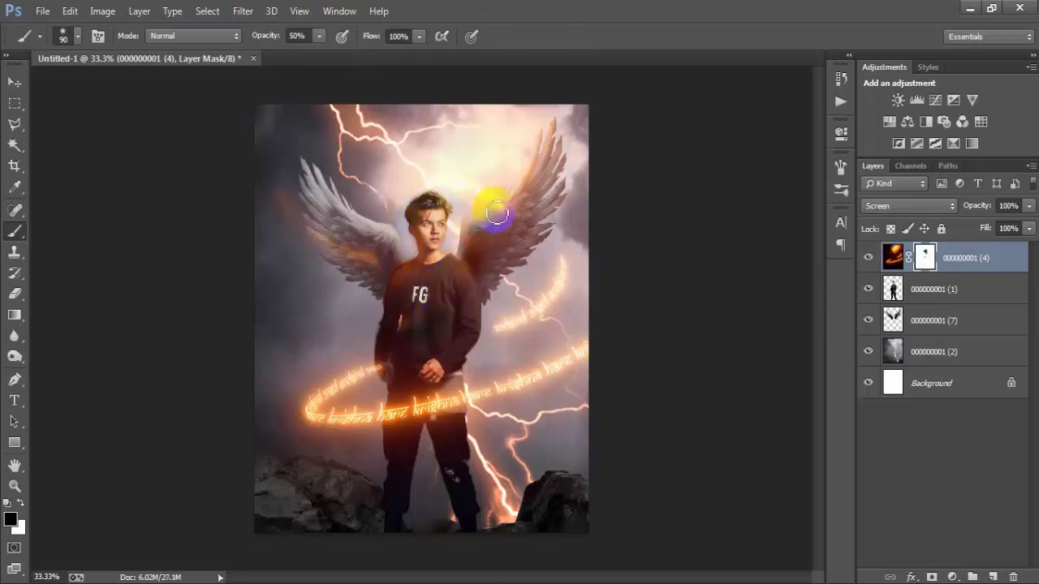
pyautogui.moveTo(497, 213)
pyautogui.mouseDown()
pyautogui.moveTo(569, 186)
pyautogui.moveTo(559, 109)
pyautogui.moveTo(482, 250)
pyautogui.moveTo(445, 360)
pyautogui.mouseUp()
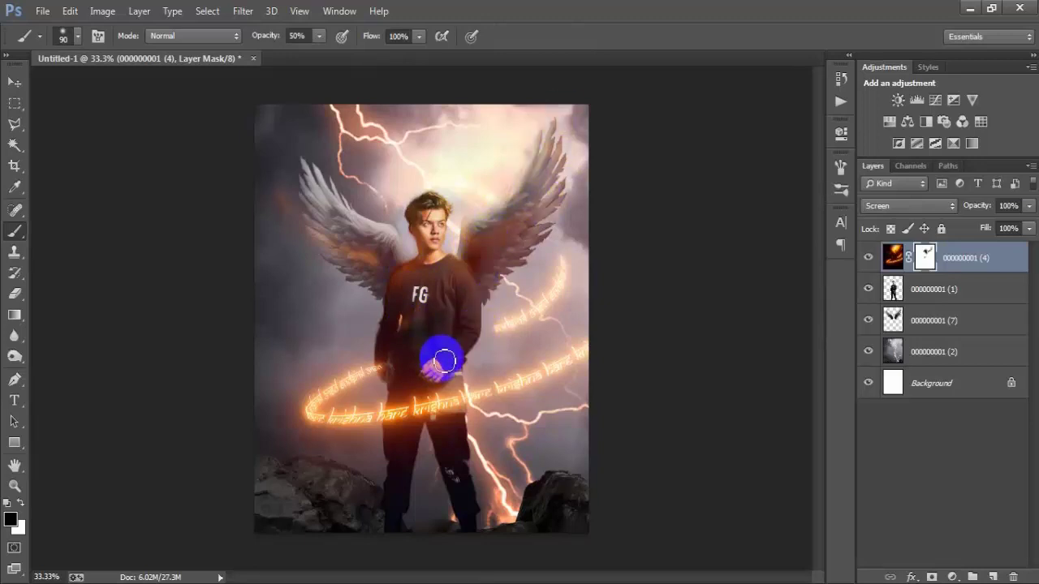
pyautogui.moveTo(449, 366)
pyautogui.mouseDown()
pyautogui.moveTo(413, 330)
pyautogui.moveTo(392, 367)
pyautogui.mouseUp()
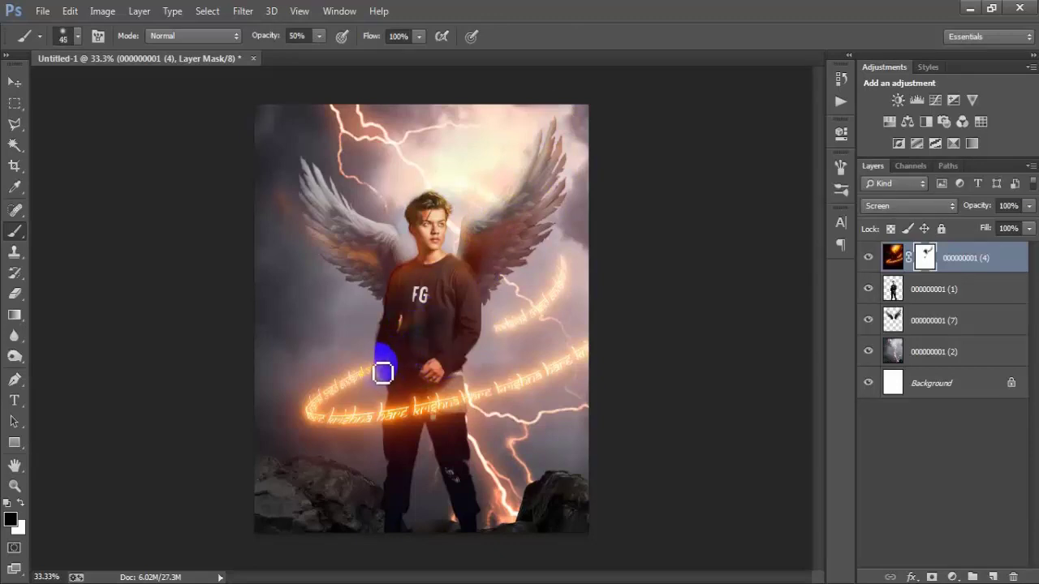
pyautogui.moveTo(379, 369); pyautogui.dragTo(392, 384)
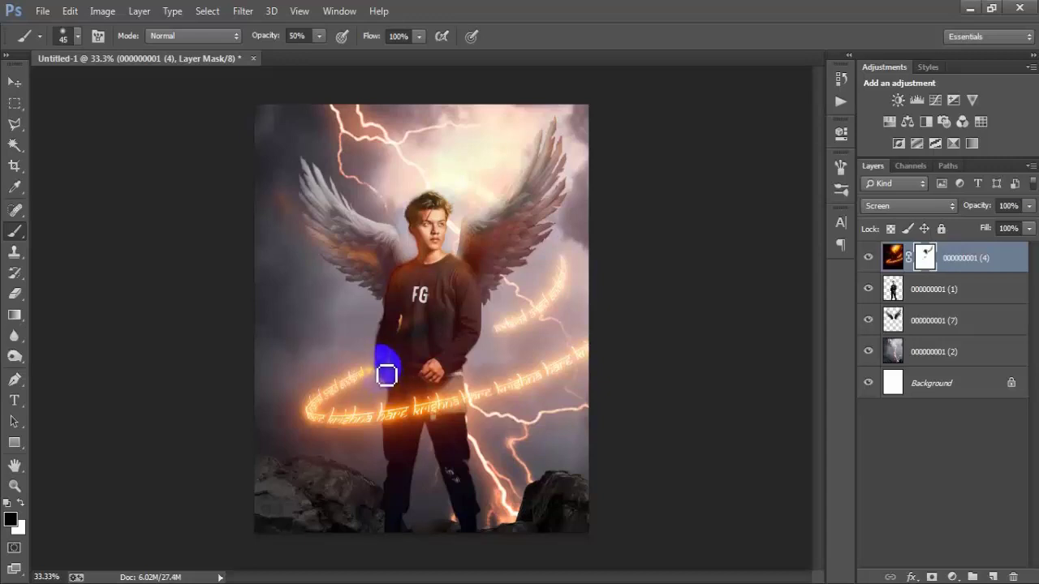
pyautogui.moveTo(386, 374)
pyautogui.mouseDown()
pyautogui.moveTo(408, 398)
pyautogui.moveTo(385, 365)
pyautogui.mouseUp()
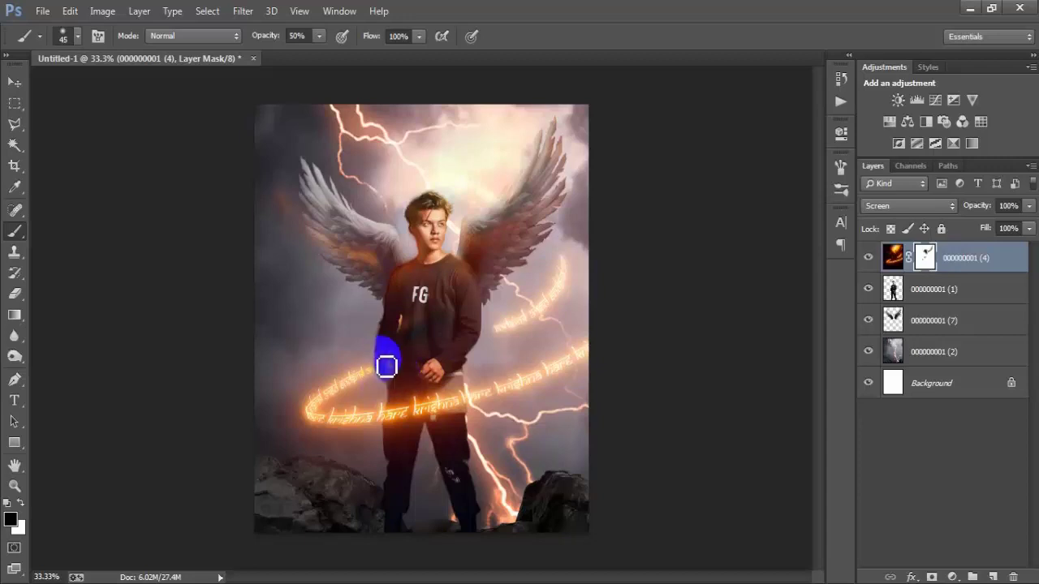
pyautogui.click(14, 82)
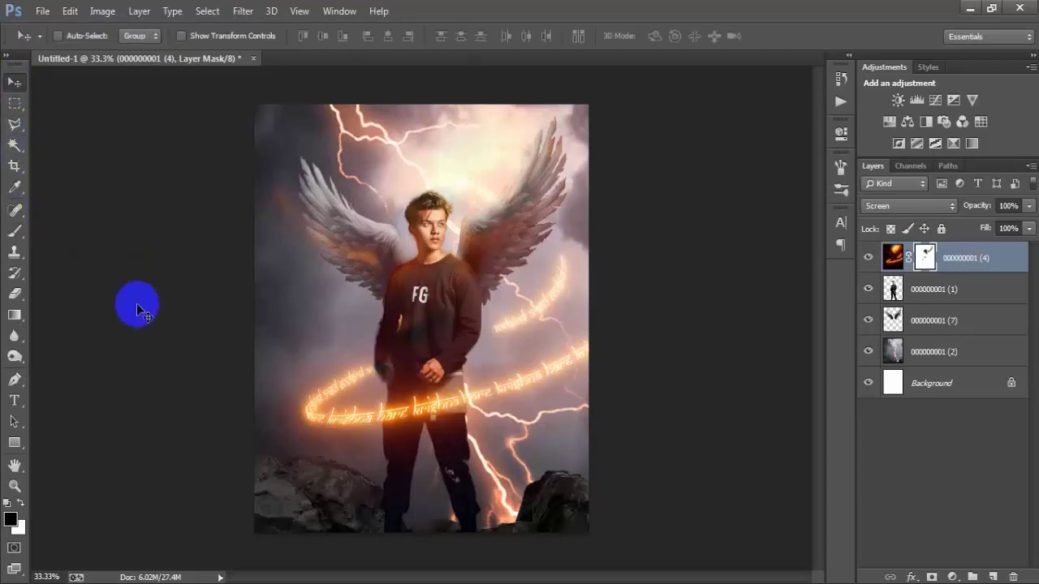
pyautogui.click(868, 257)
# Duplicate the fire-text ring layer and target the copy's layer mask.
pyautogui.click(869, 257)
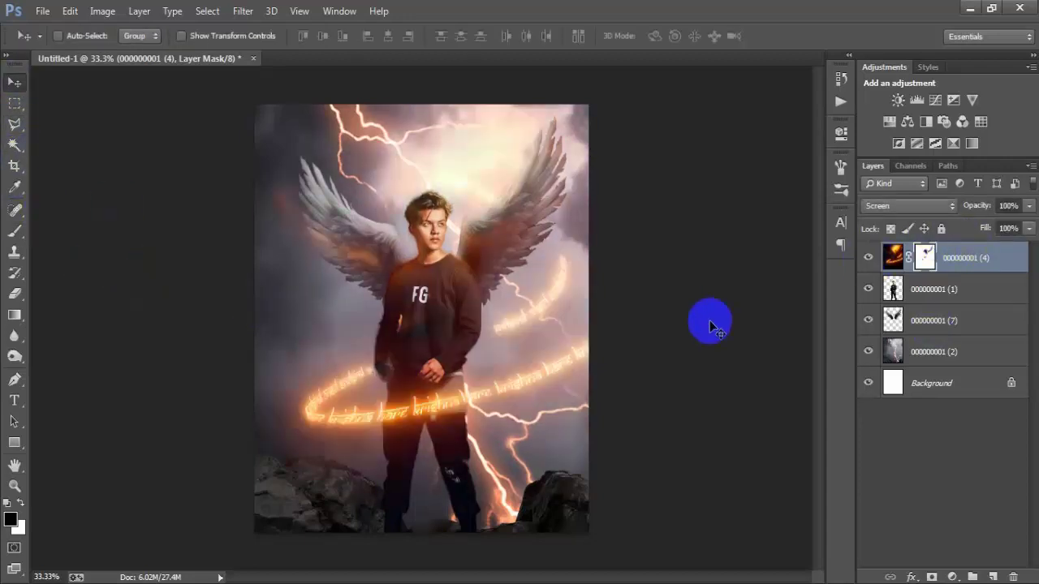
pyautogui.hotkey('ctrl', 'j')
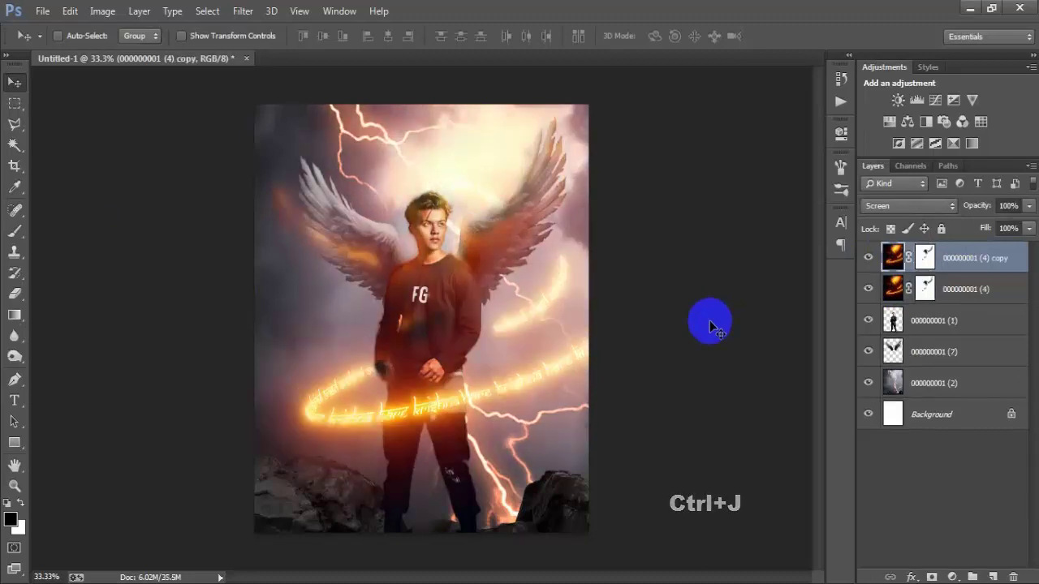
pyautogui.click(902, 264)
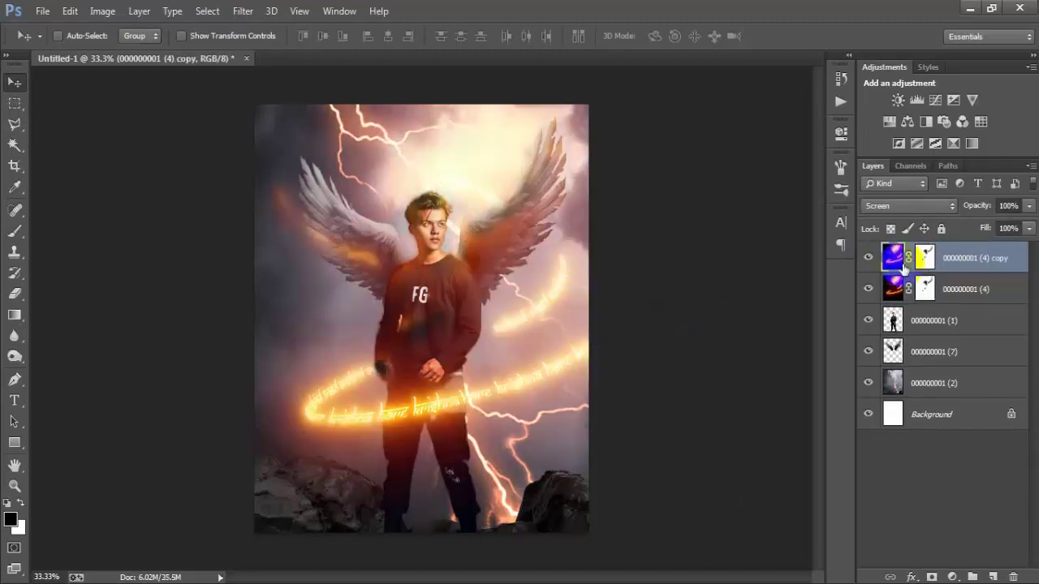
pyautogui.click(917, 258)
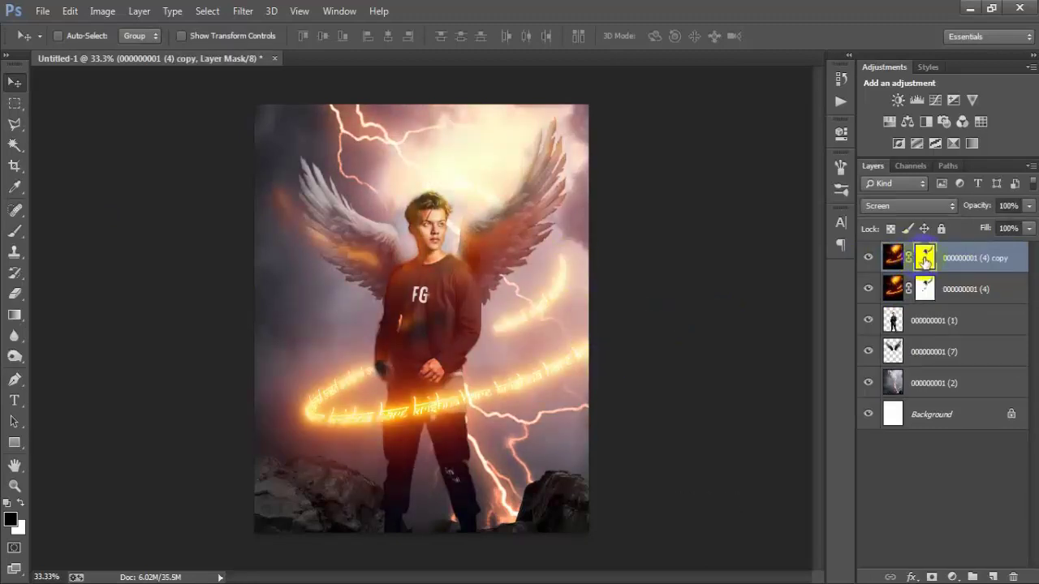
# Paint black on the copy's mask to tone down the glow over the man's arm and hip.
pyautogui.click(14, 232)
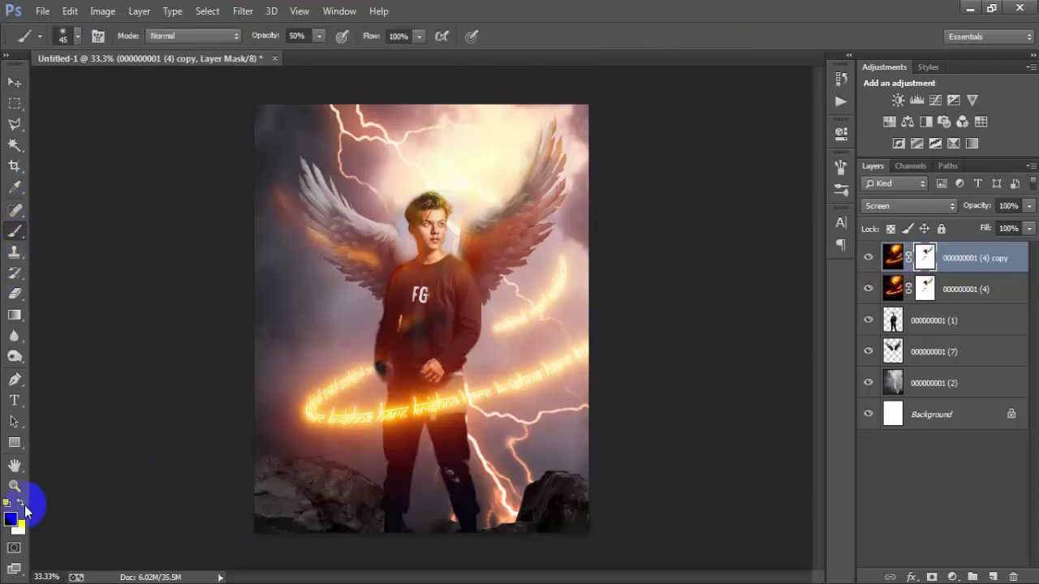
pyautogui.press('d')
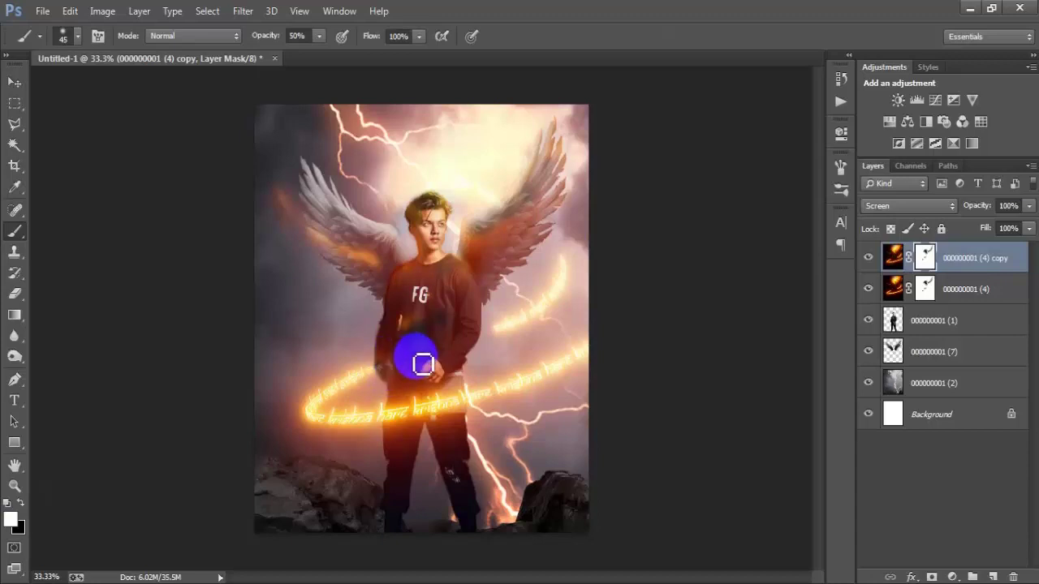
pyautogui.click(22, 504)
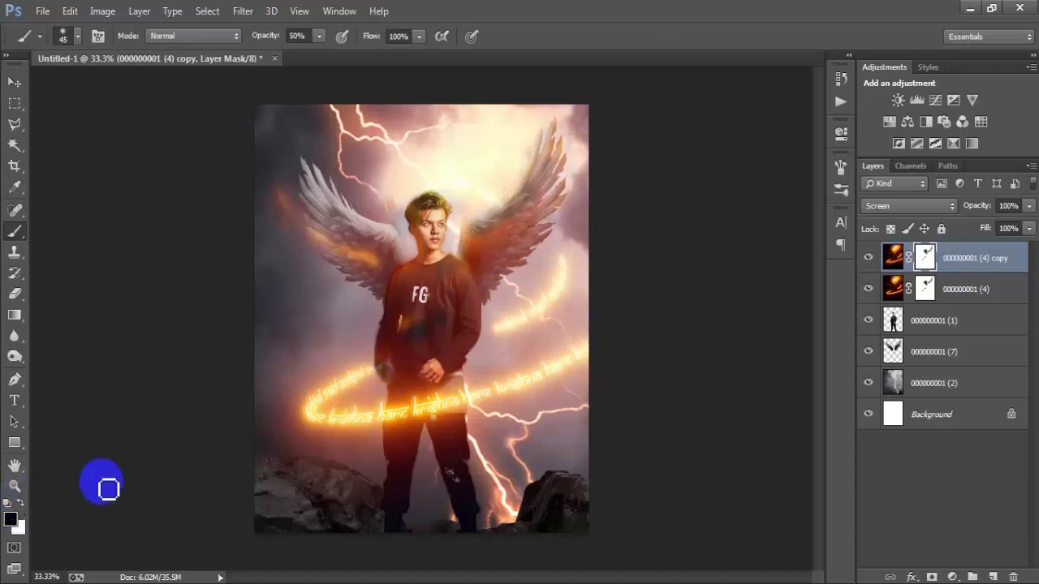
pyautogui.moveTo(387, 375); pyautogui.dragTo(388, 406)
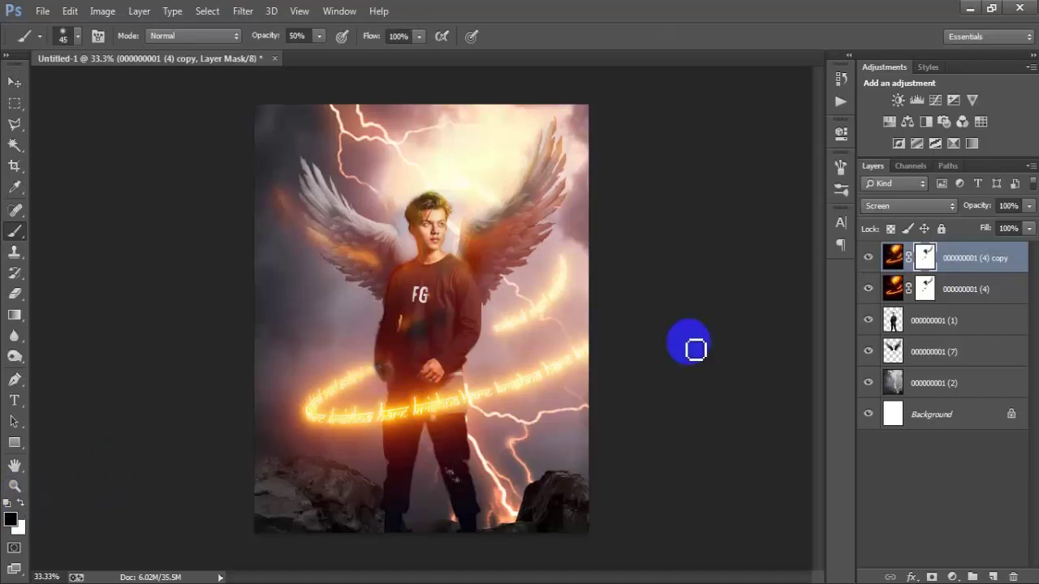
pyautogui.click(15, 82)
pyautogui.click(415, 312)
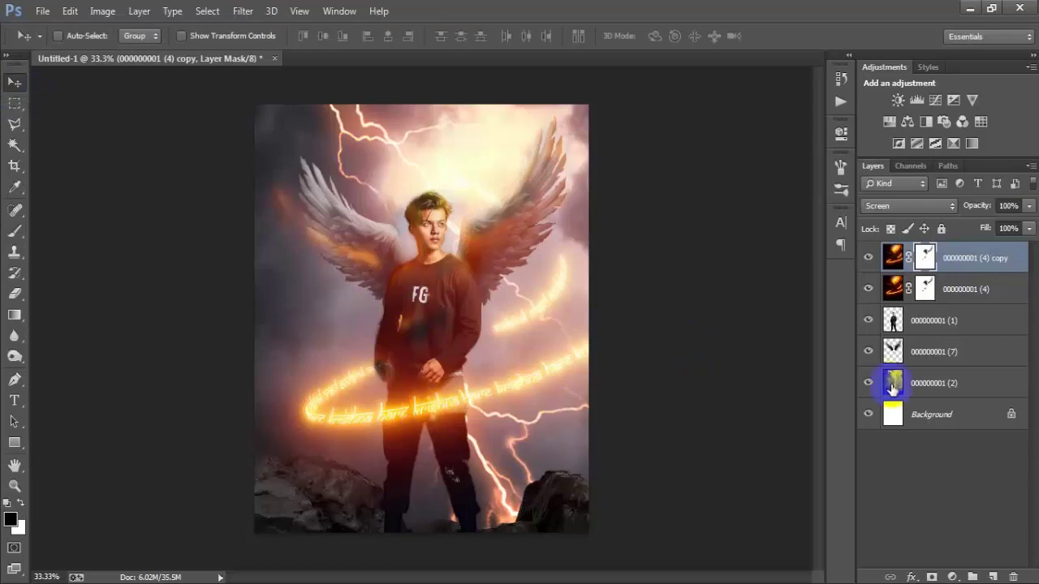
pyautogui.click(40, 13)
pyautogui.click(128, 253)
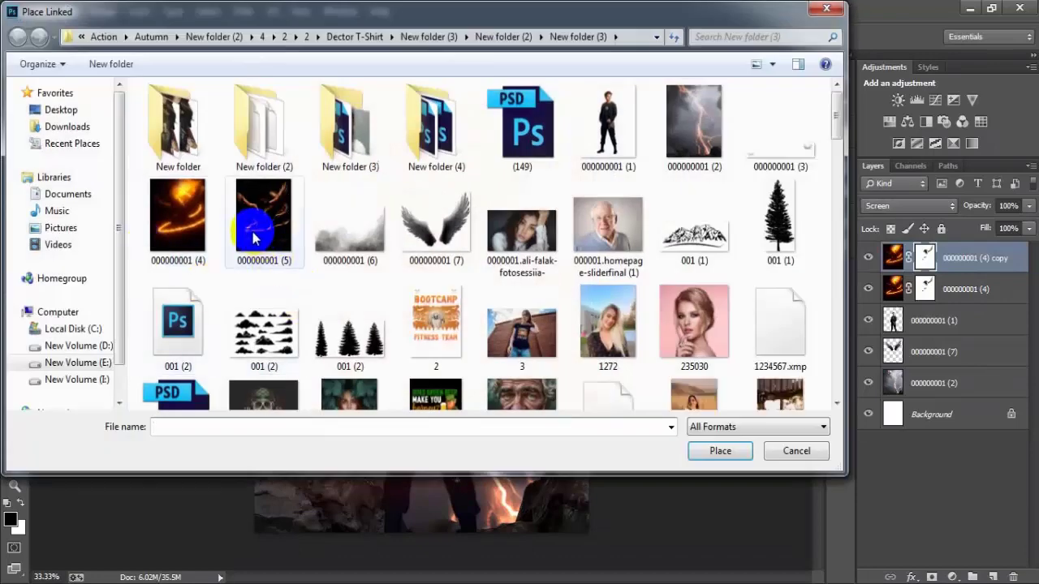
pyautogui.click(254, 237)
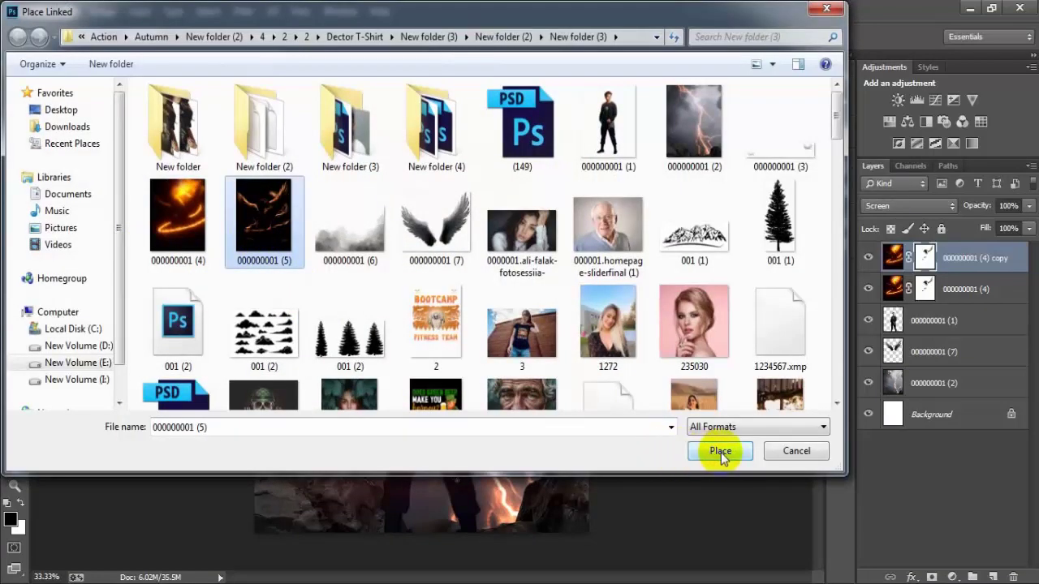
pyautogui.click(720, 452)
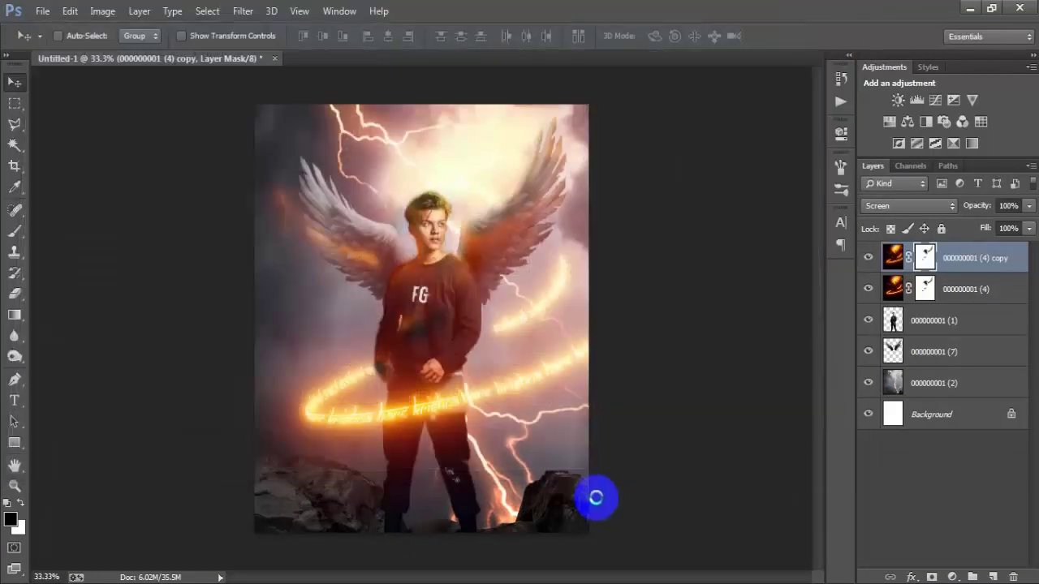
pyautogui.moveTo(584, 532); pyautogui.dragTo(590, 540)
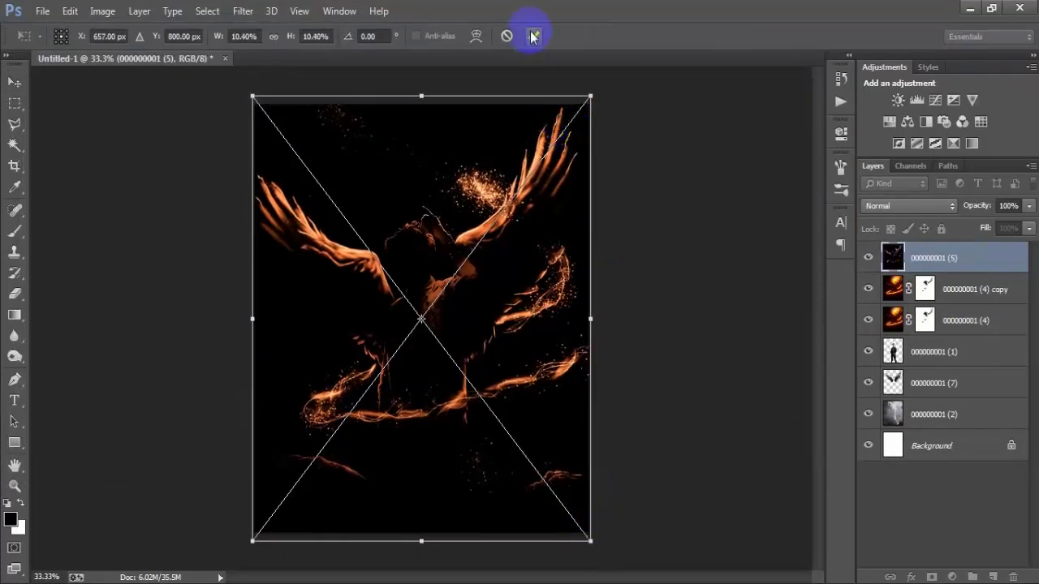
pyautogui.doubleClick(558, 133)
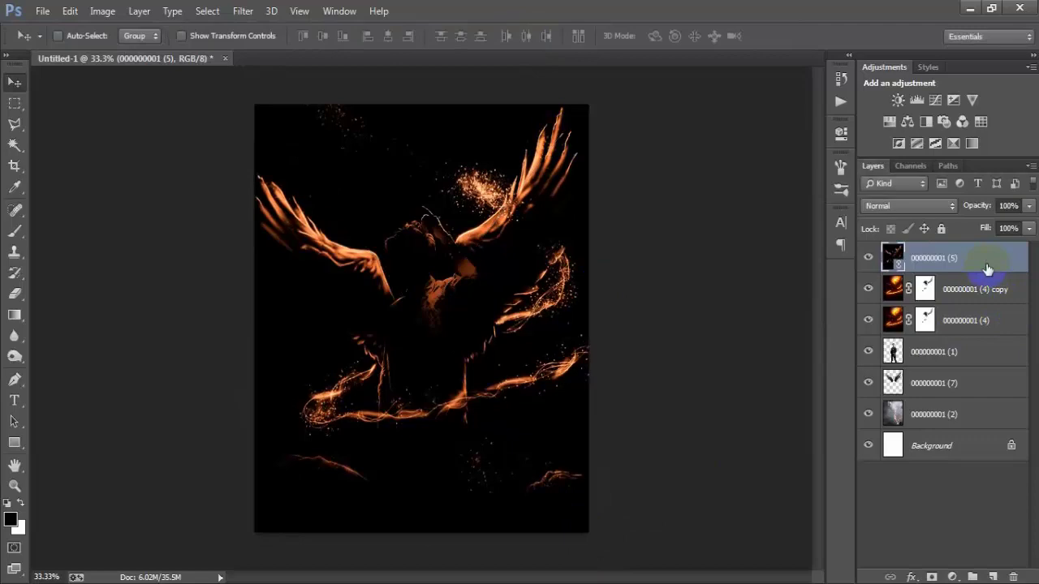
# Rasterize the fire-wings layer, blend it in Screen mode, and add a layer mask.
pyautogui.rightClick(987, 269)
pyautogui.click(677, 301)
pyautogui.keyDown('ctrl'); pyautogui.click(889, 258); pyautogui.keyUp('ctrl')
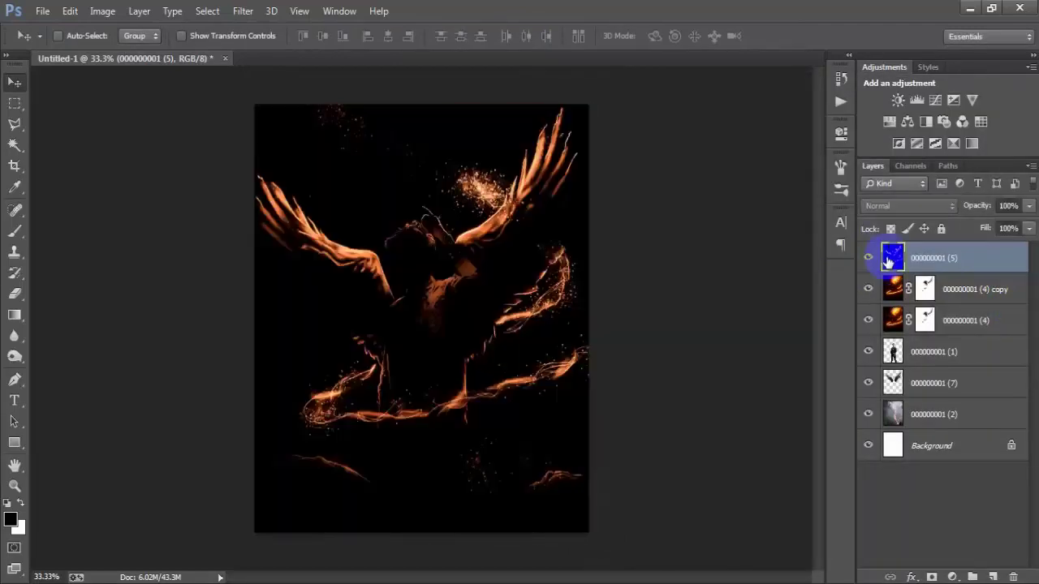
pyautogui.click(791, 294)
pyautogui.click(905, 205)
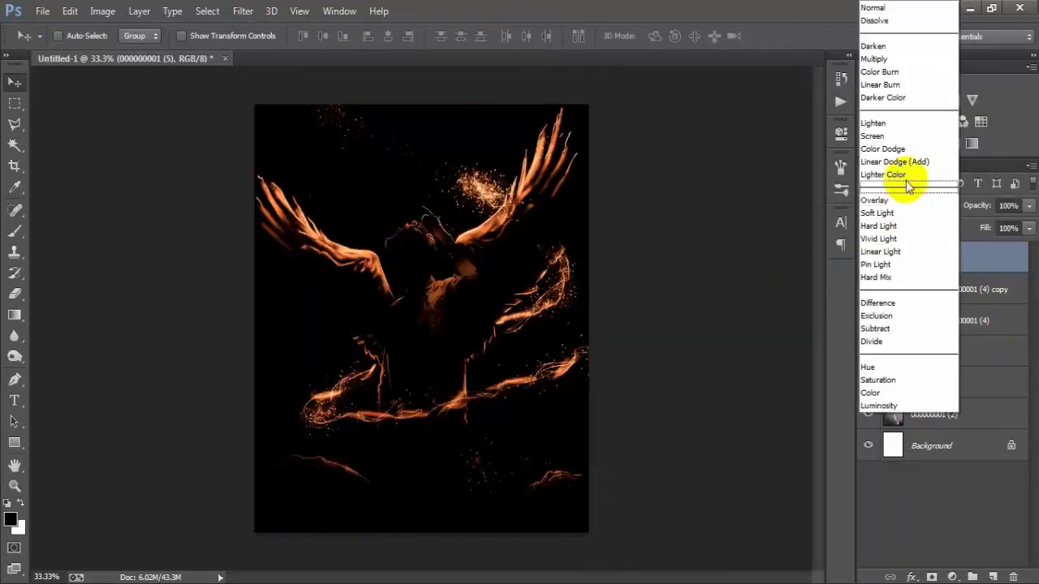
pyautogui.click(897, 128)
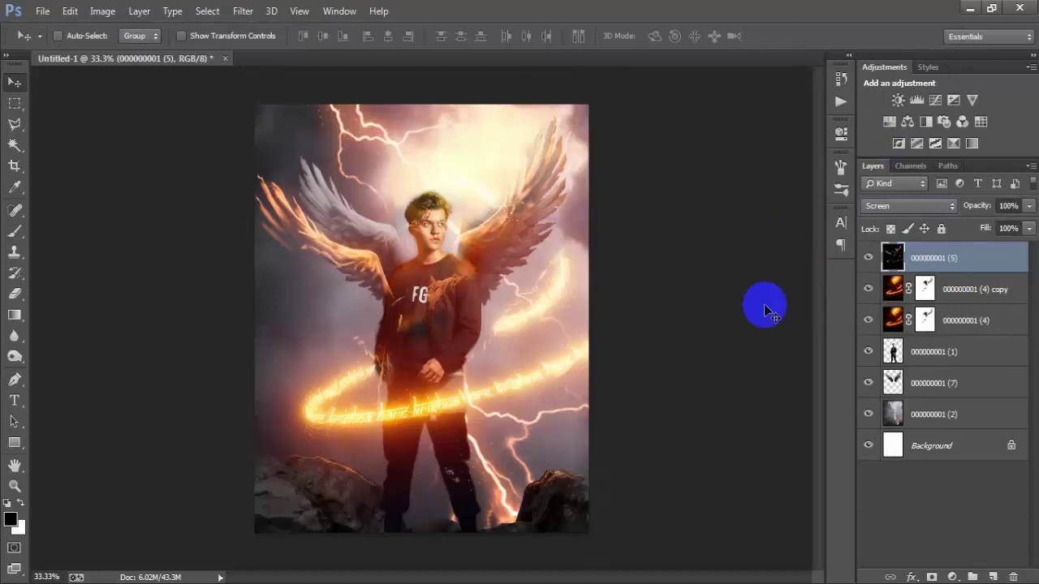
pyautogui.click(868, 258)
pyautogui.click(867, 258)
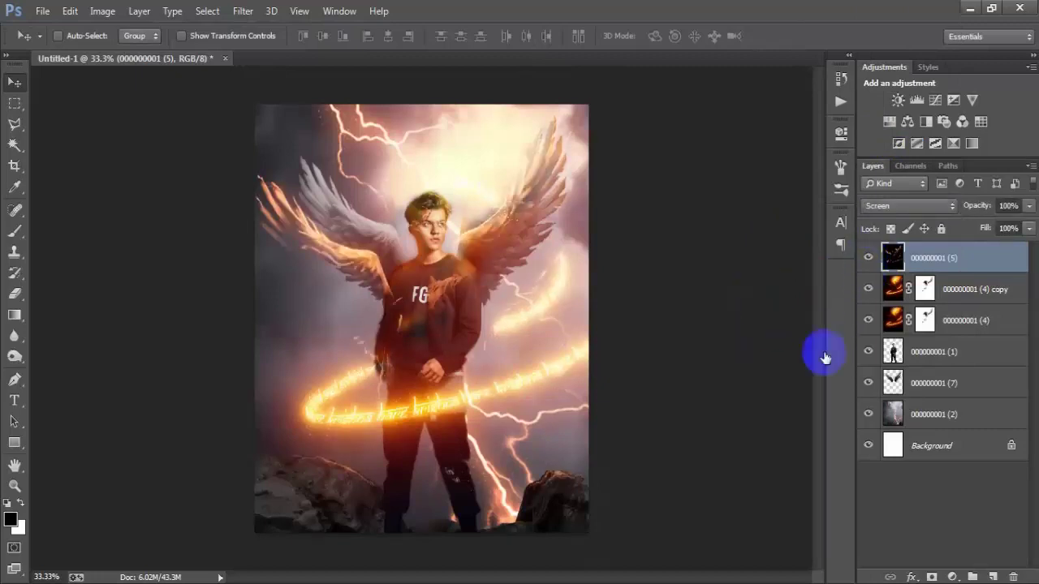
pyautogui.click(931, 577)
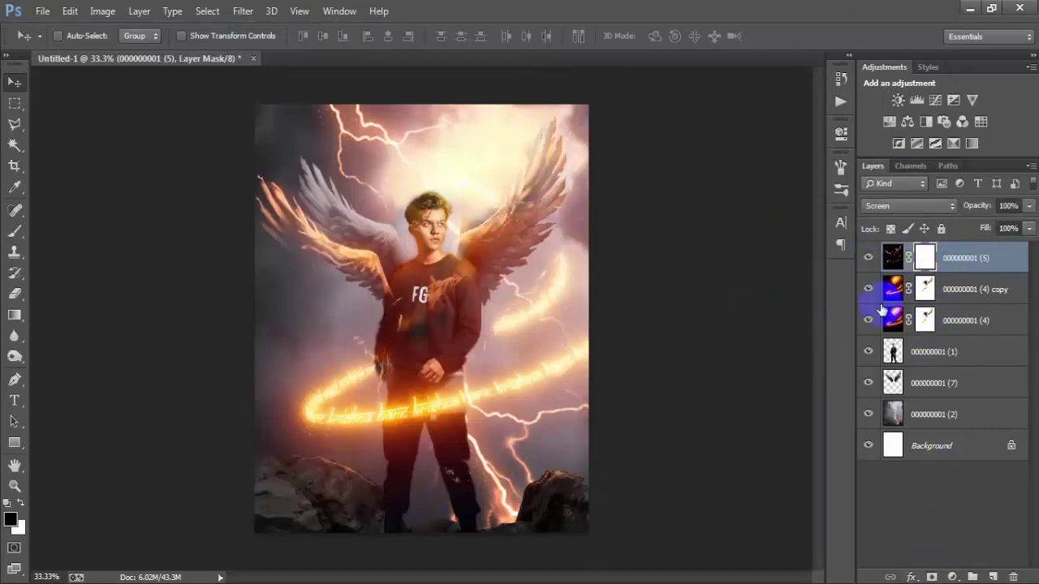
# Set the Brush to 146 px at 100% opacity.
pyautogui.moveTo(14, 231); pyautogui.dragTo(81, 225)
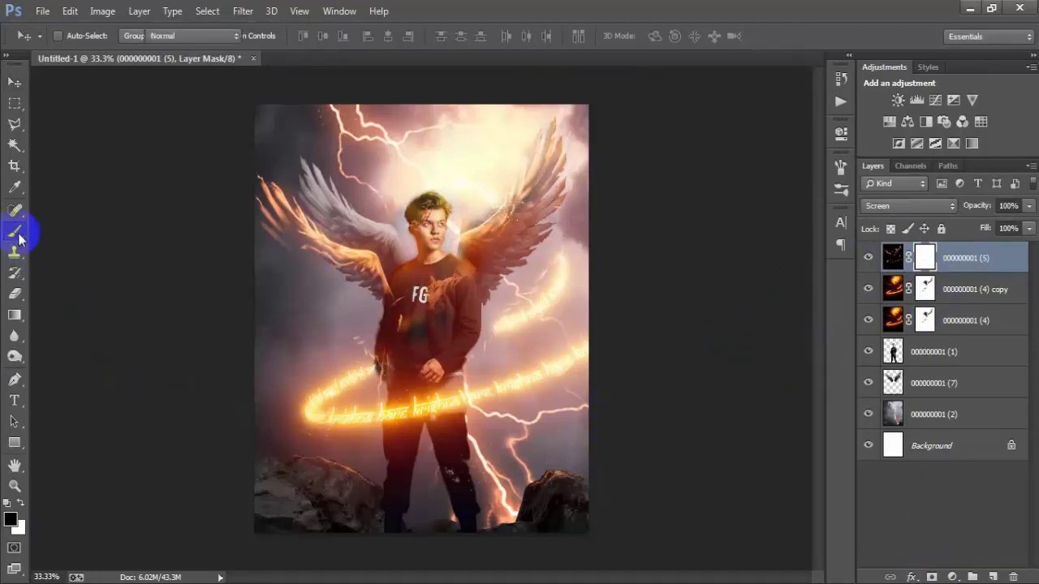
pyautogui.rightClick(373, 200)
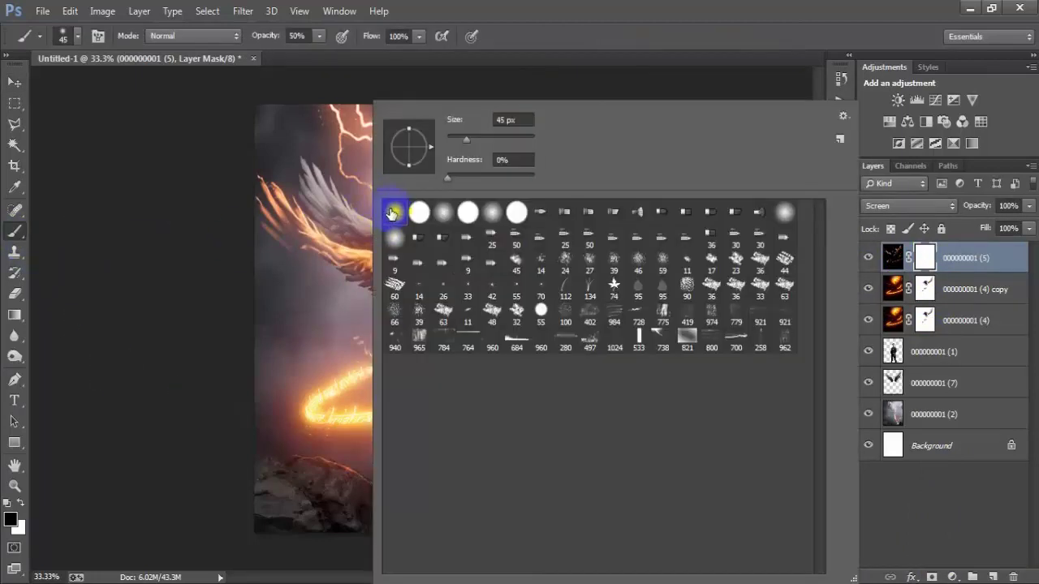
pyautogui.moveTo(470, 140); pyautogui.dragTo(496, 143)
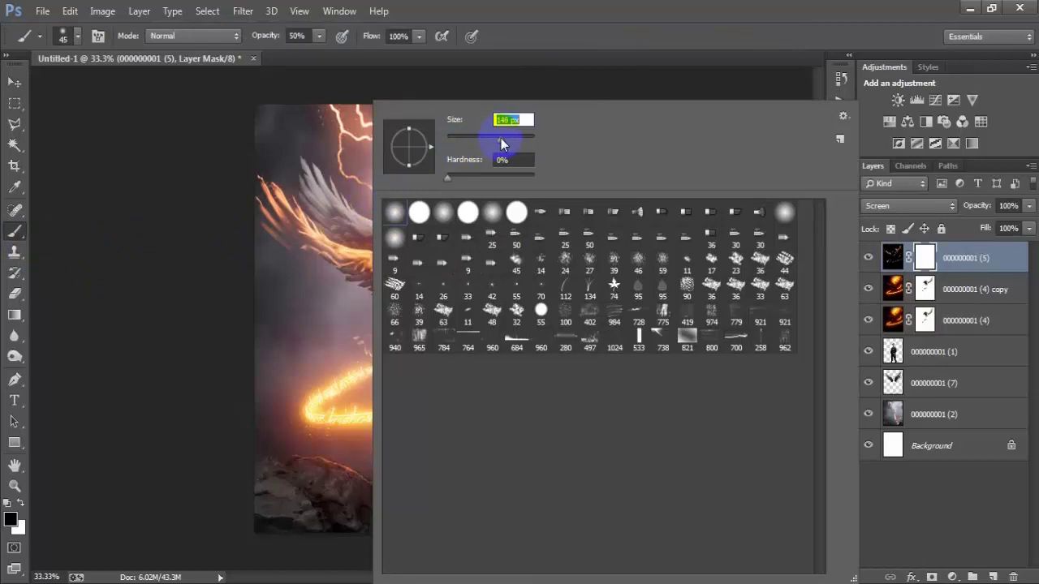
pyautogui.press('Return')
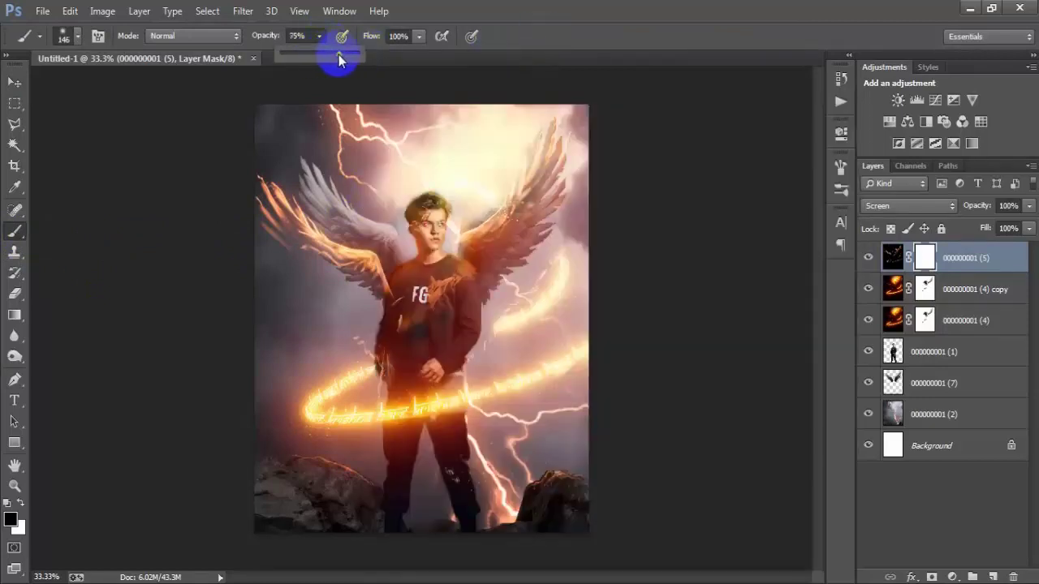
pyautogui.moveTo(320, 54); pyautogui.dragTo(364, 54)
# Mask the fire-wing flames off the left wing's edge, right shoulder, chest, face and neck.
pyautogui.moveTo(246, 179)
pyautogui.mouseDown()
pyautogui.moveTo(269, 186)
pyautogui.moveTo(300, 252)
pyautogui.mouseUp()
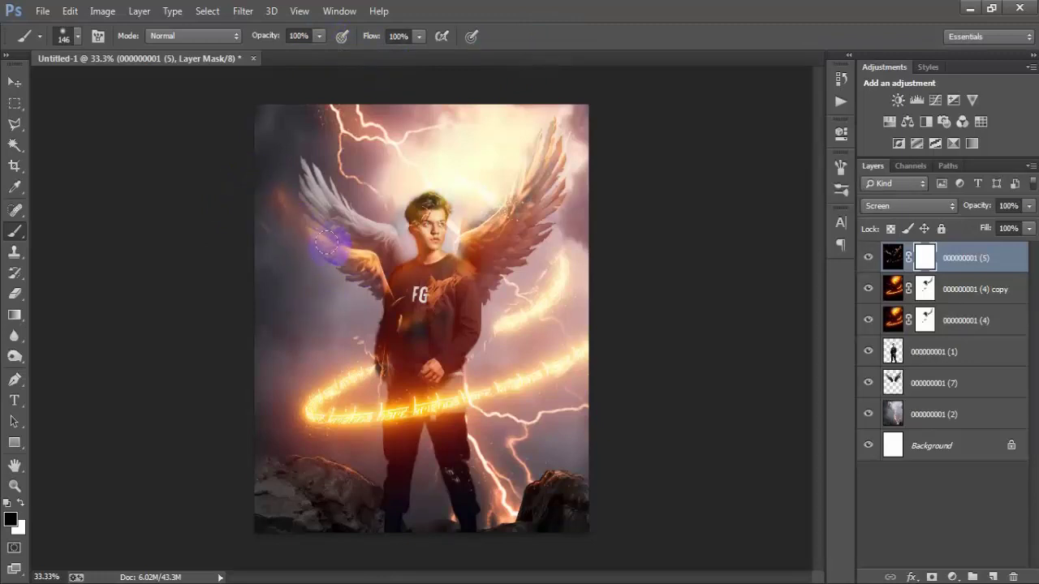
pyautogui.moveTo(364, 268); pyautogui.dragTo(382, 279)
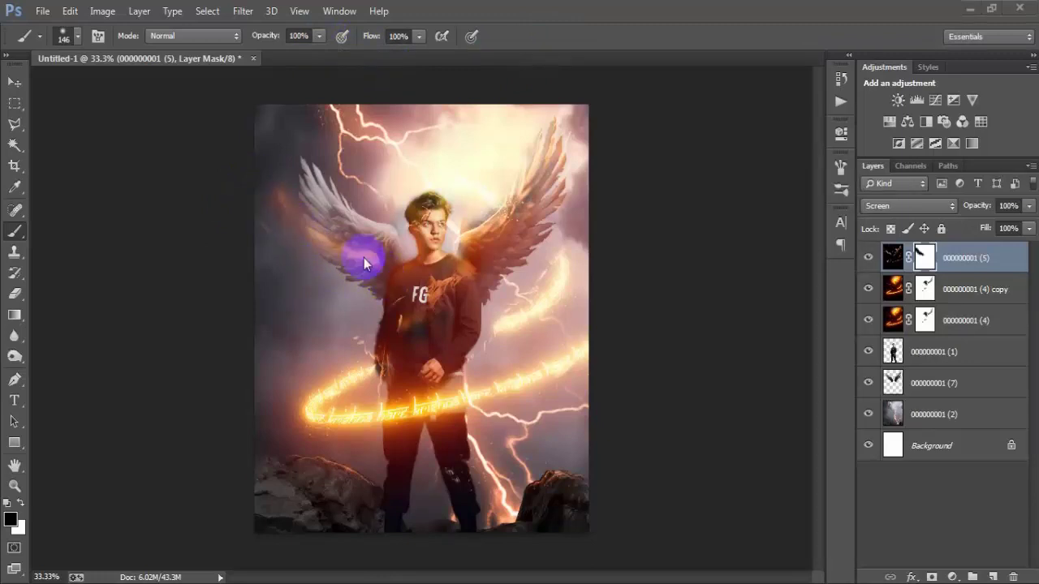
pyautogui.moveTo(341, 247)
pyautogui.mouseDown()
pyautogui.moveTo(357, 256)
pyautogui.moveTo(274, 216)
pyautogui.moveTo(289, 251)
pyautogui.moveTo(382, 295)
pyautogui.moveTo(436, 295)
pyautogui.moveTo(478, 255)
pyautogui.moveTo(487, 208)
pyautogui.moveTo(526, 217)
pyautogui.mouseUp()
pyautogui.click(463, 242)
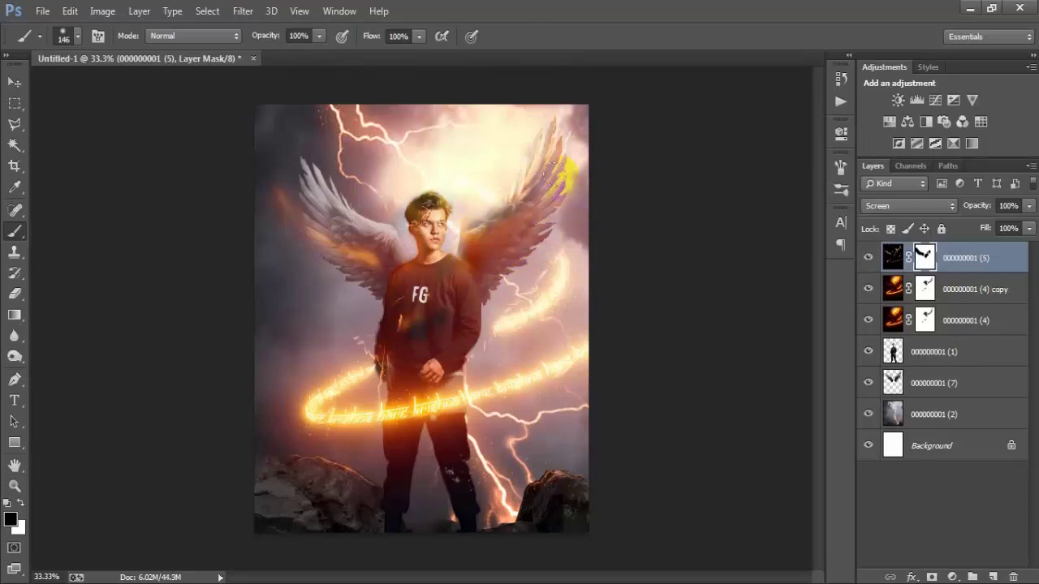
pyautogui.moveTo(496, 250)
pyautogui.mouseDown()
pyautogui.moveTo(396, 322)
pyautogui.moveTo(419, 289)
pyautogui.moveTo(430, 215)
pyautogui.moveTo(431, 240)
pyautogui.mouseUp()
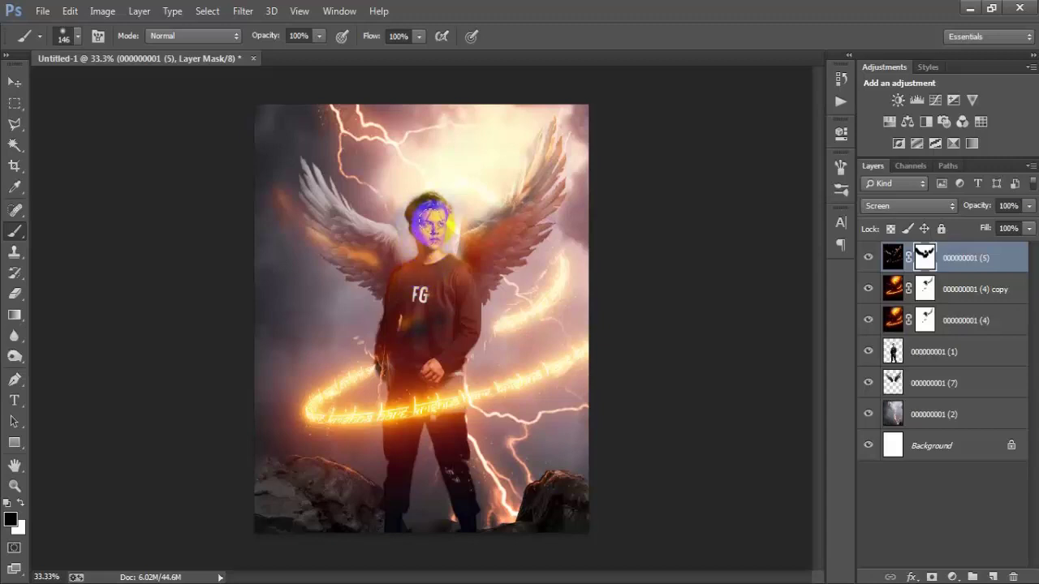
pyautogui.moveTo(432, 236); pyautogui.dragTo(430, 250)
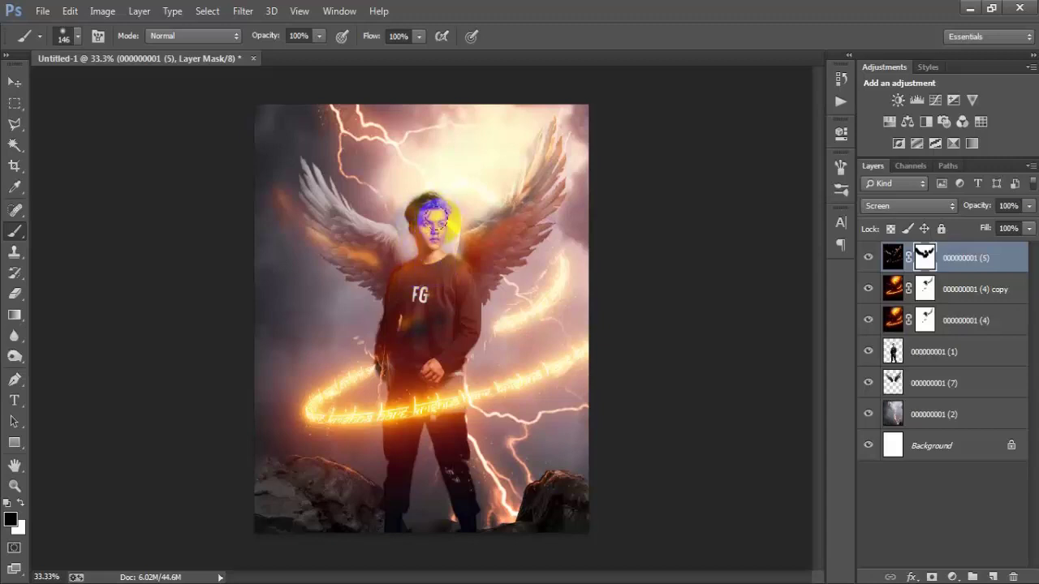
pyautogui.click(925, 288)
# At 57% brush opacity, paint black on the fire-wings mask to fade stray glow near the face and wing.
pyautogui.click(319, 36)
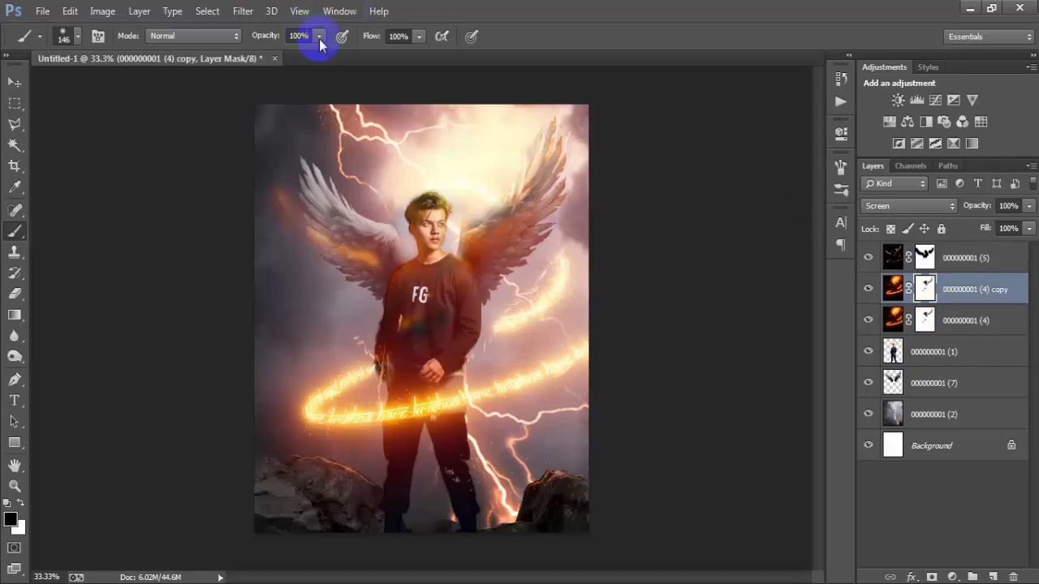
pyautogui.moveTo(288, 54); pyautogui.dragTo(286, 55)
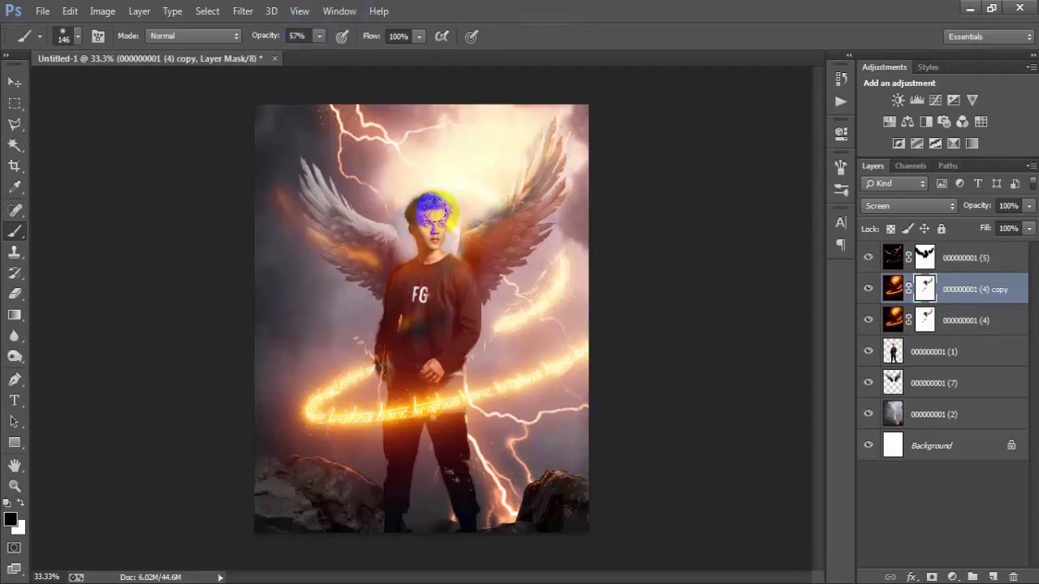
pyautogui.moveTo(430, 219)
pyautogui.mouseDown()
pyautogui.moveTo(437, 286)
pyautogui.moveTo(428, 212)
pyautogui.moveTo(418, 278)
pyautogui.moveTo(360, 278)
pyautogui.moveTo(284, 193)
pyautogui.mouseUp()
pyautogui.click(925, 258)
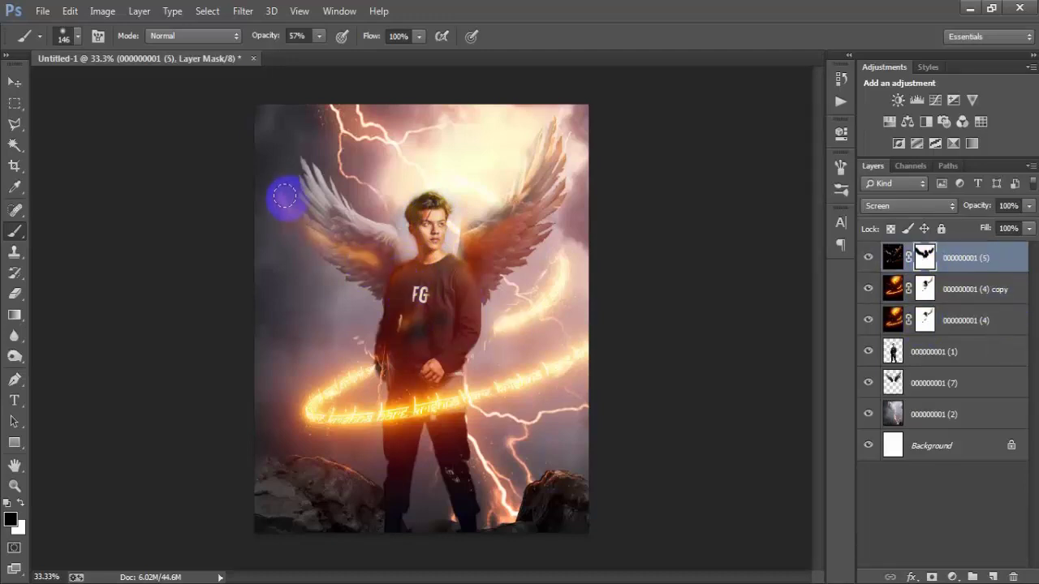
pyautogui.moveTo(519, 237)
pyautogui.mouseDown()
pyautogui.moveTo(477, 235)
pyautogui.moveTo(536, 188)
pyautogui.mouseUp()
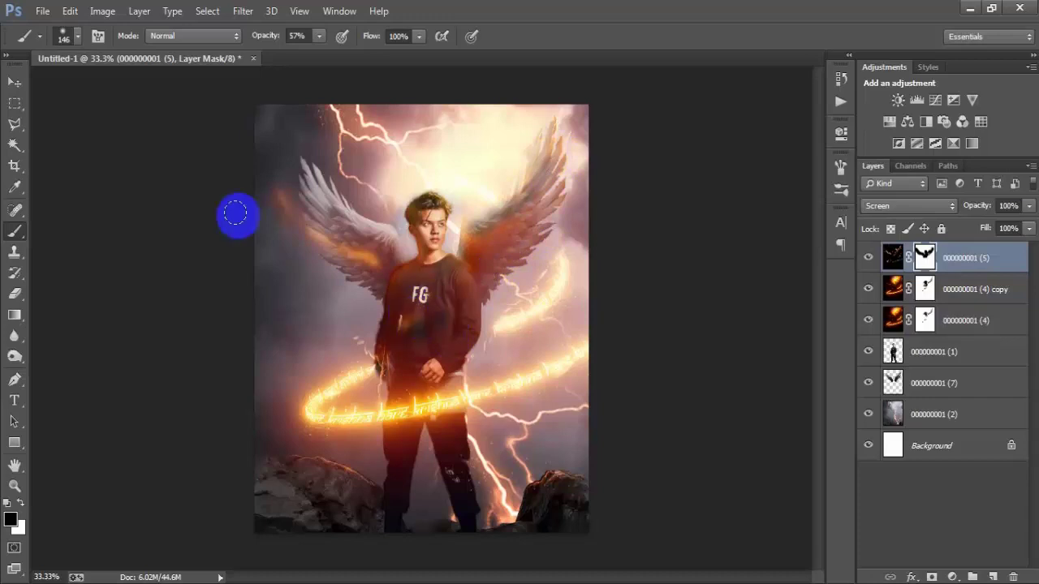
pyautogui.click(14, 82)
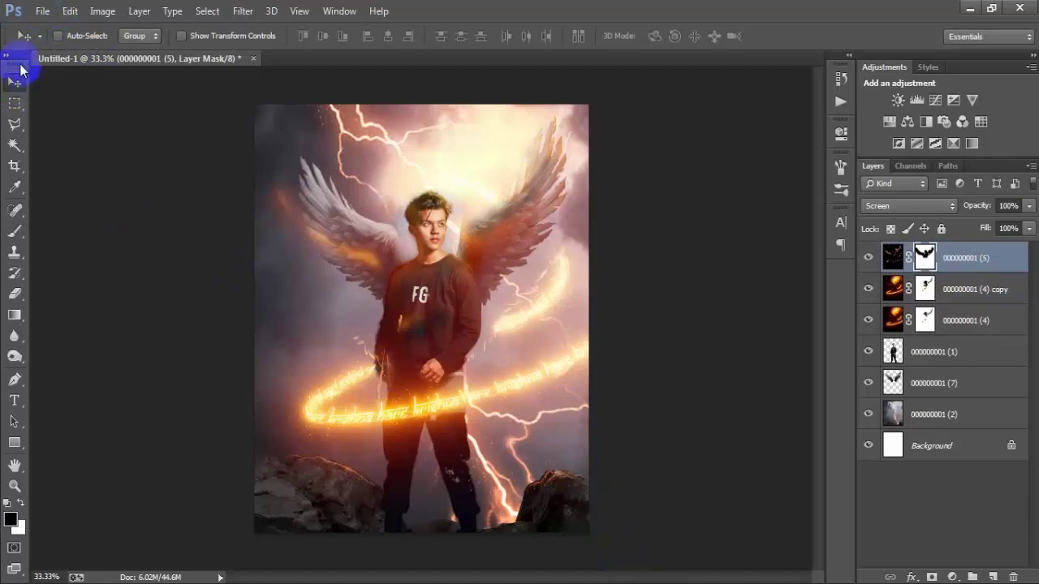
pyautogui.click(42, 10)
pyautogui.click(55, 40)
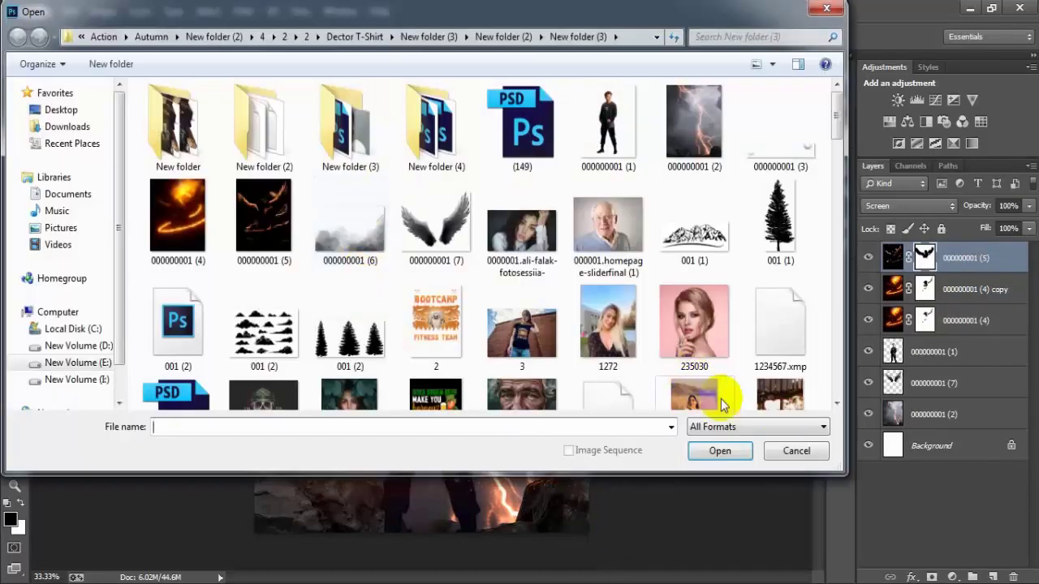
pyautogui.click(781, 451)
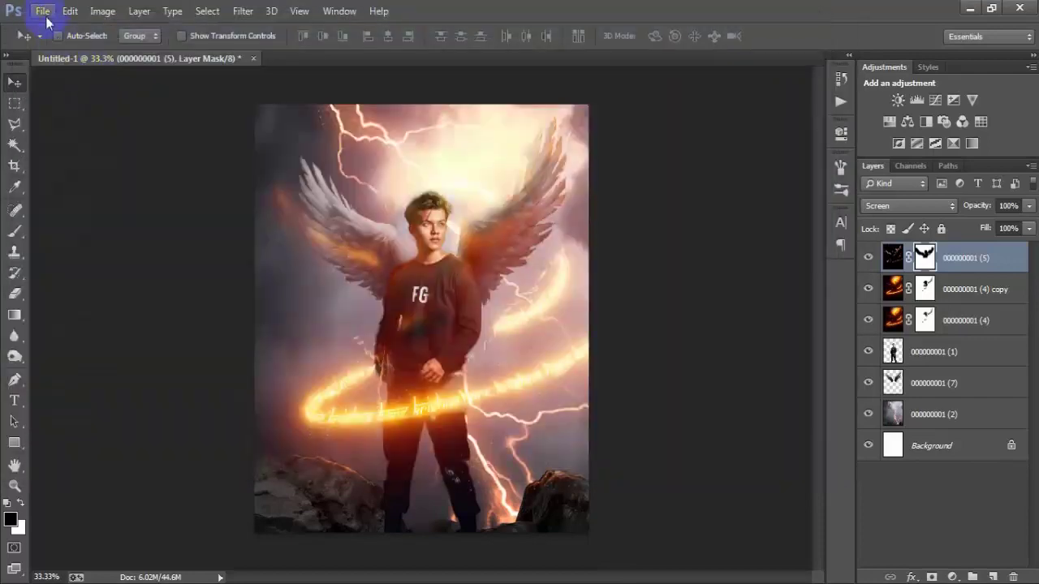
pyautogui.click(45, 12)
pyautogui.click(81, 258)
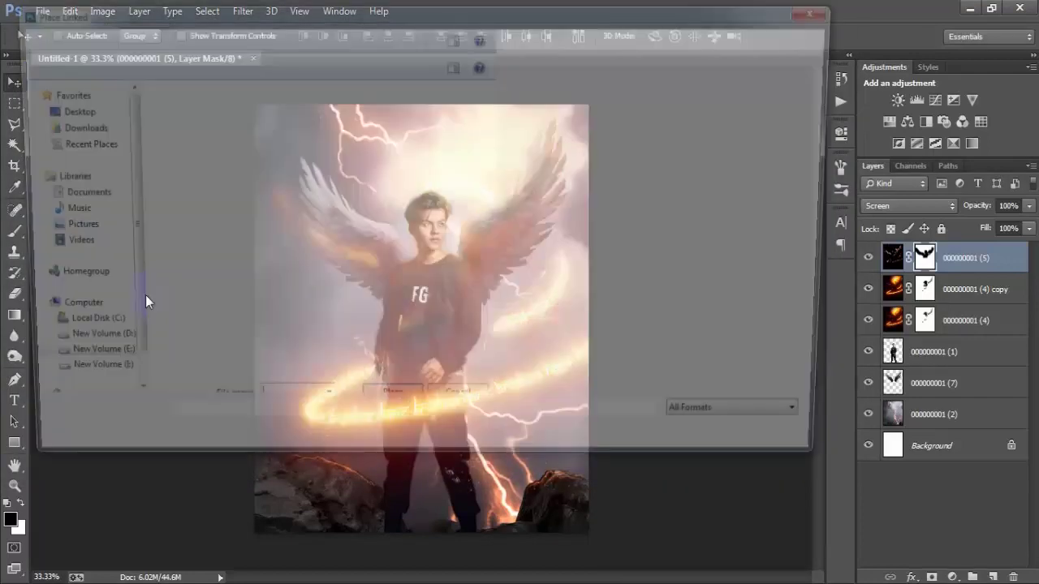
pyautogui.click(369, 231)
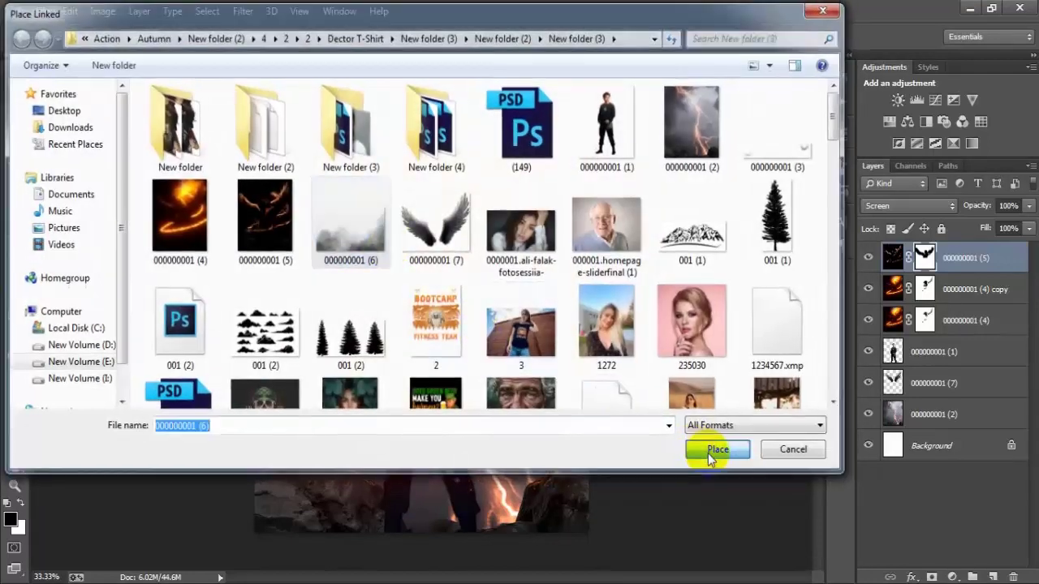
pyautogui.click(707, 452)
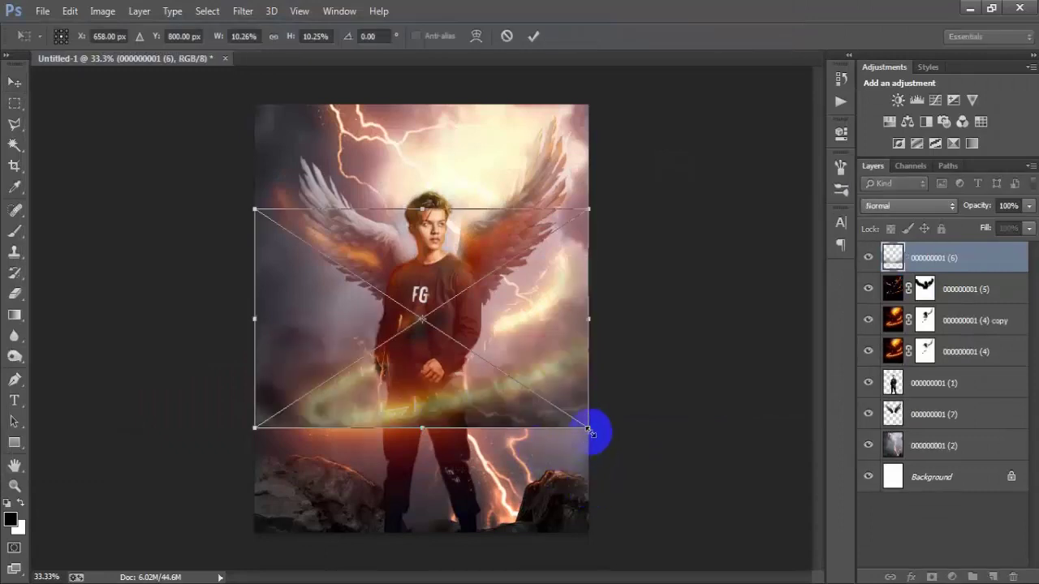
# Enlarge the fog slightly, move it down over the rocks, and commit the placement.
pyautogui.moveTo(591, 427); pyautogui.dragTo(592, 431)
pyautogui.moveTo(549, 359); pyautogui.dragTo(539, 445)
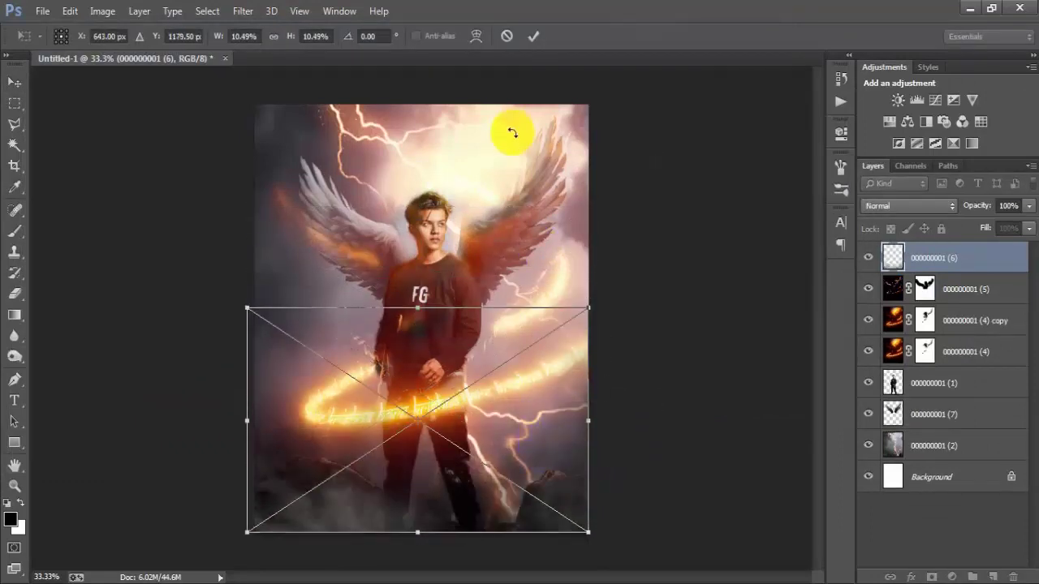
pyautogui.click(532, 35)
pyautogui.press('v')
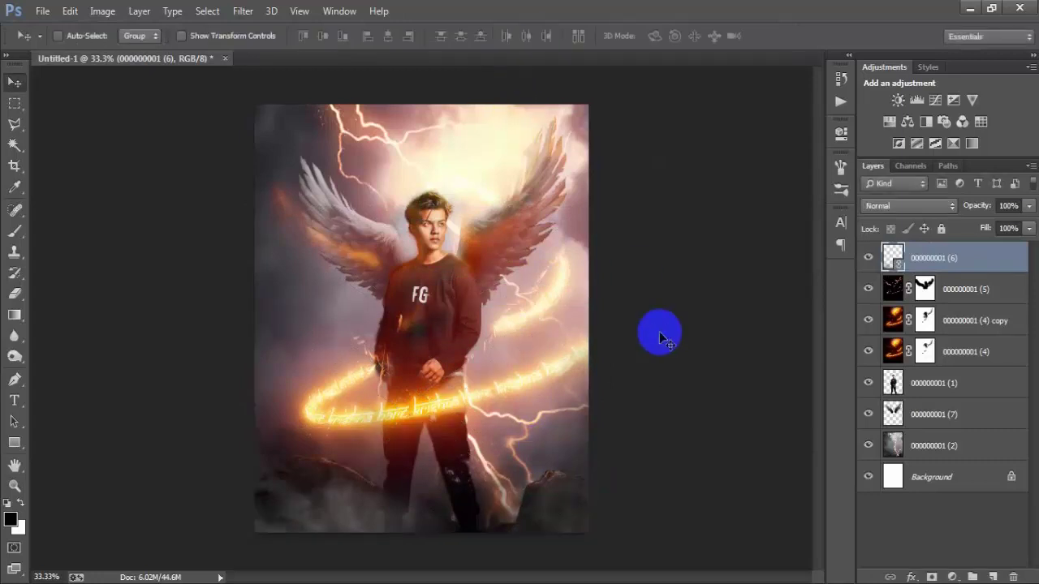
pyautogui.keyDown('ctrl'); pyautogui.click(933, 479); pyautogui.keyUp('ctrl')
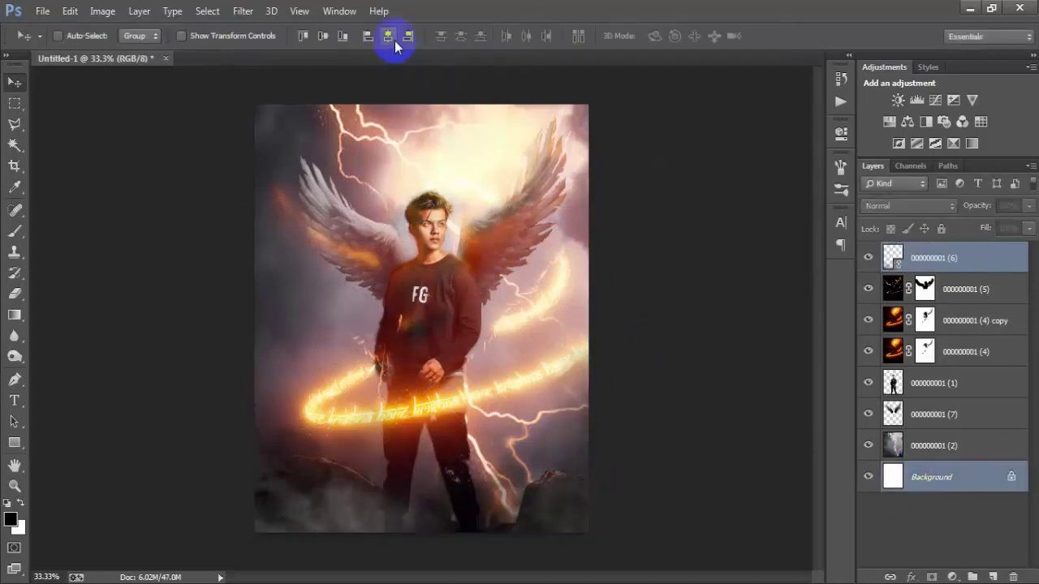
# Stamp all visible layers into a new Layer 1 and bring it into the Camera Raw Filter.
pyautogui.click(964, 257)
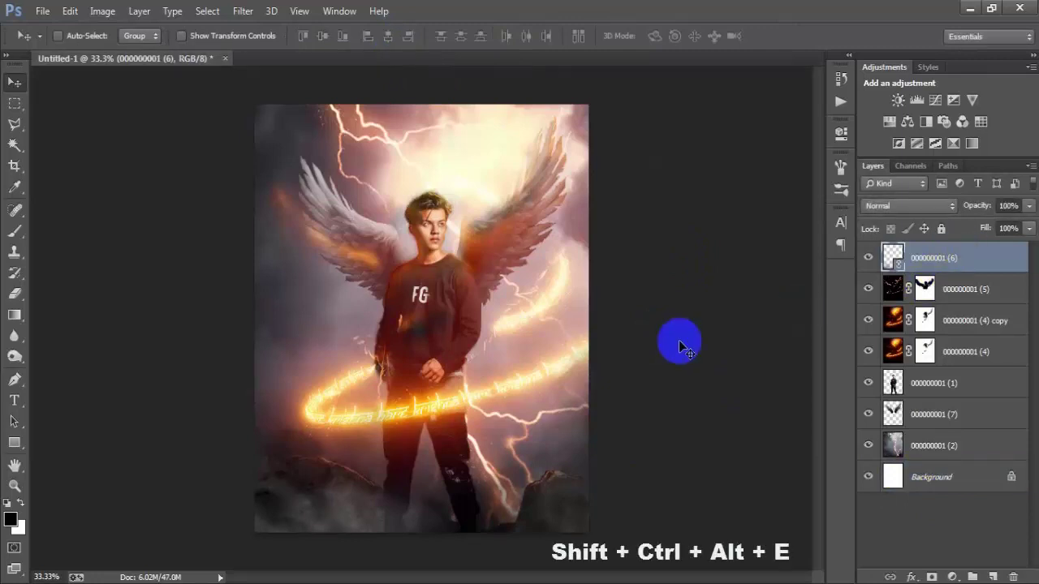
pyautogui.hotkey('shift', 'ctrl', 'alt', 'e')
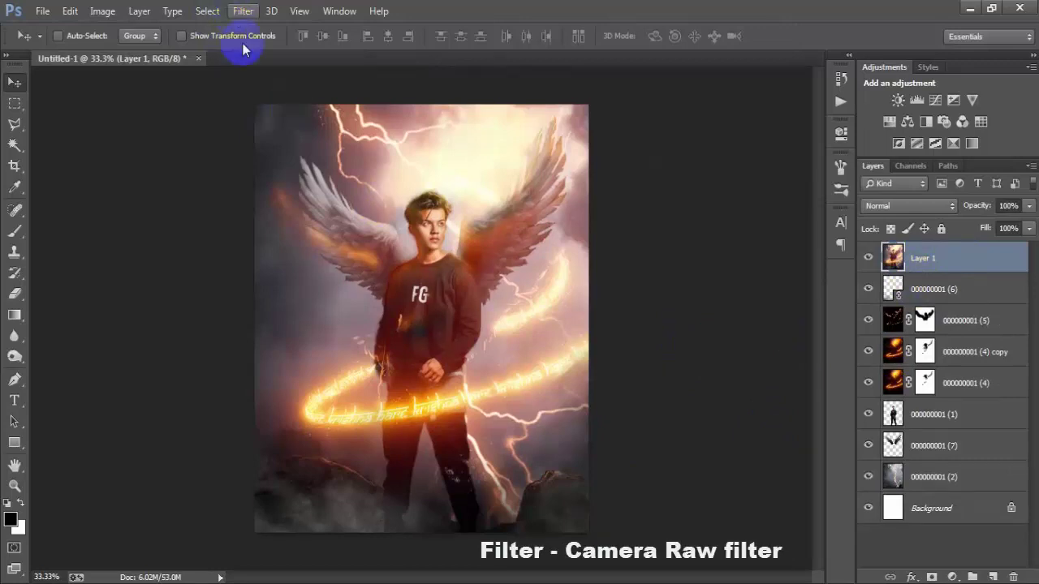
pyautogui.click(243, 10)
pyautogui.click(295, 102)
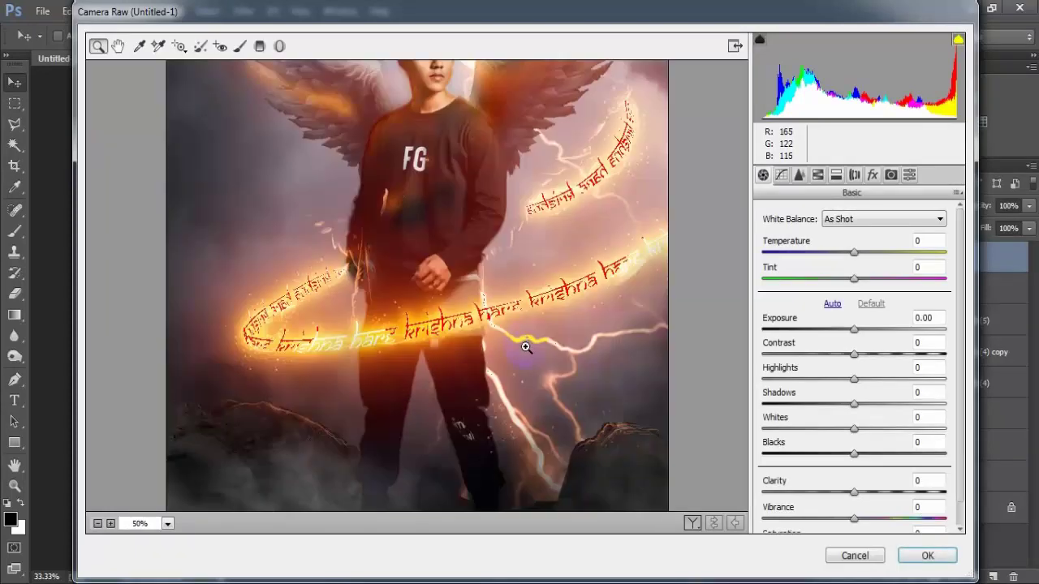
pyautogui.click(526, 347)
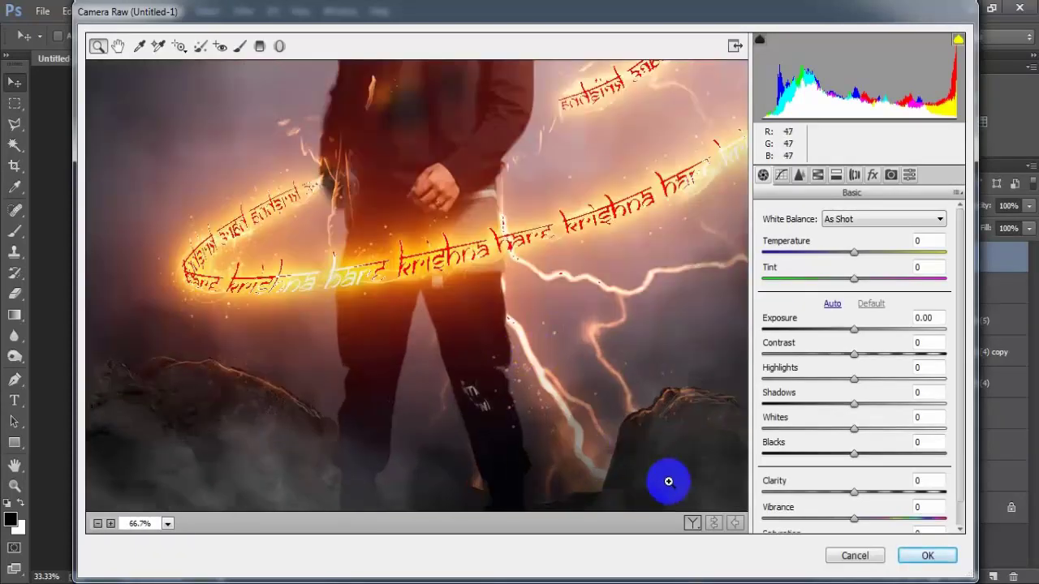
pyautogui.click(98, 523)
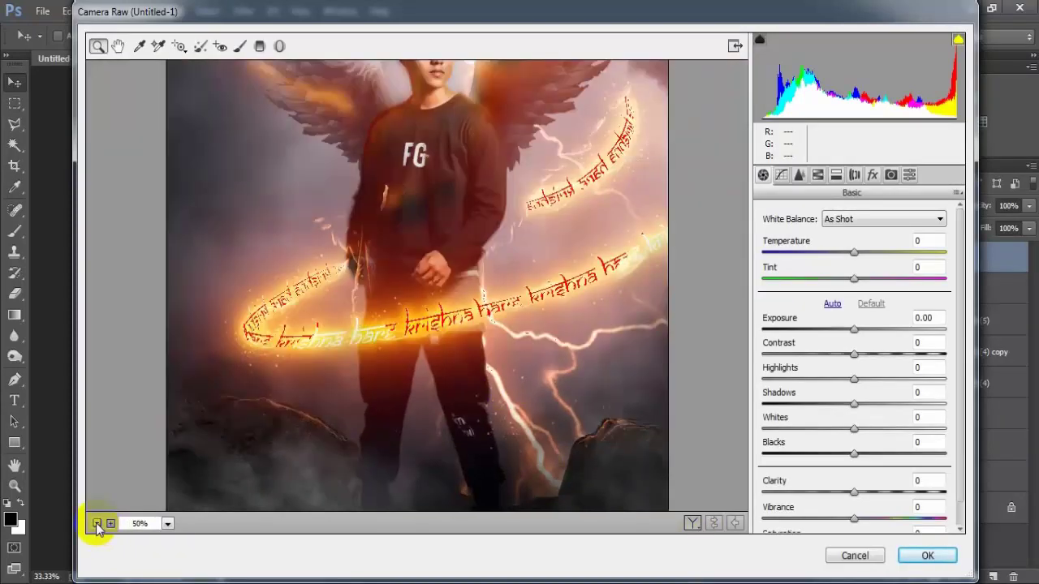
pyautogui.click(97, 523)
# Load the 1234567.xmp preset in Camera Raw and apply the grade to Layer 1.
pyautogui.click(956, 192)
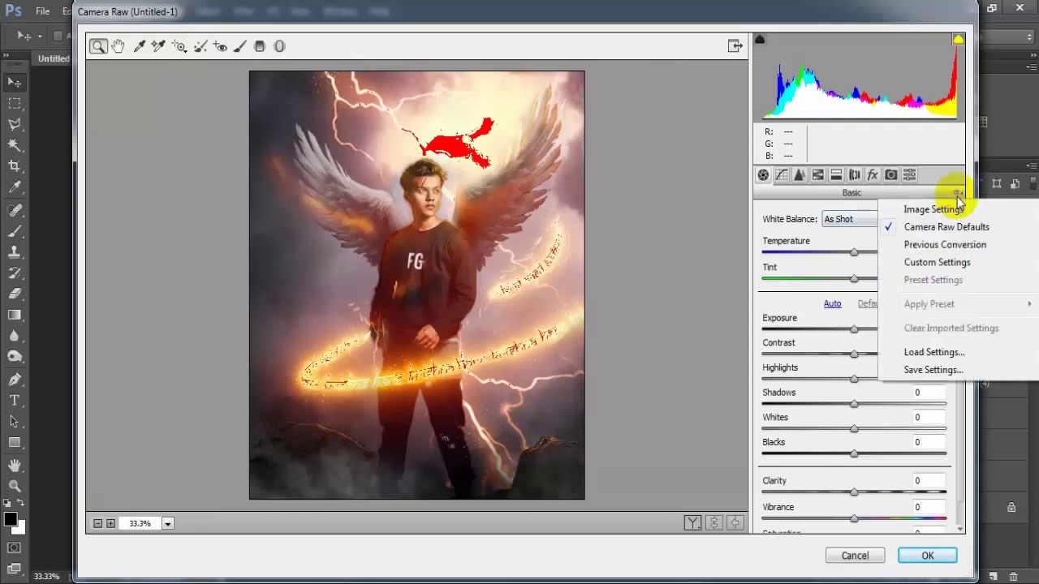
pyautogui.click(918, 354)
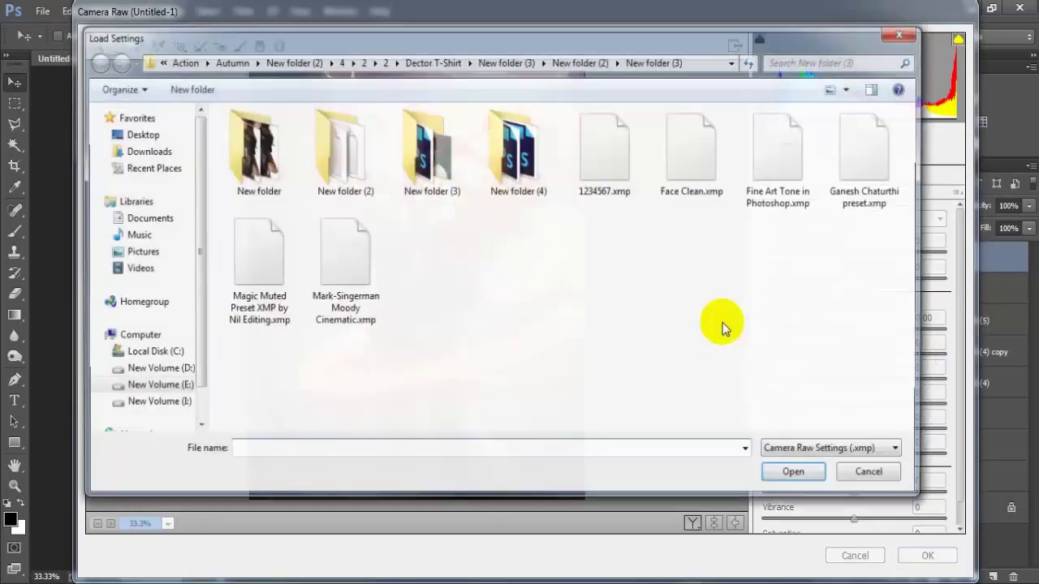
pyautogui.click(625, 191)
pyautogui.click(792, 475)
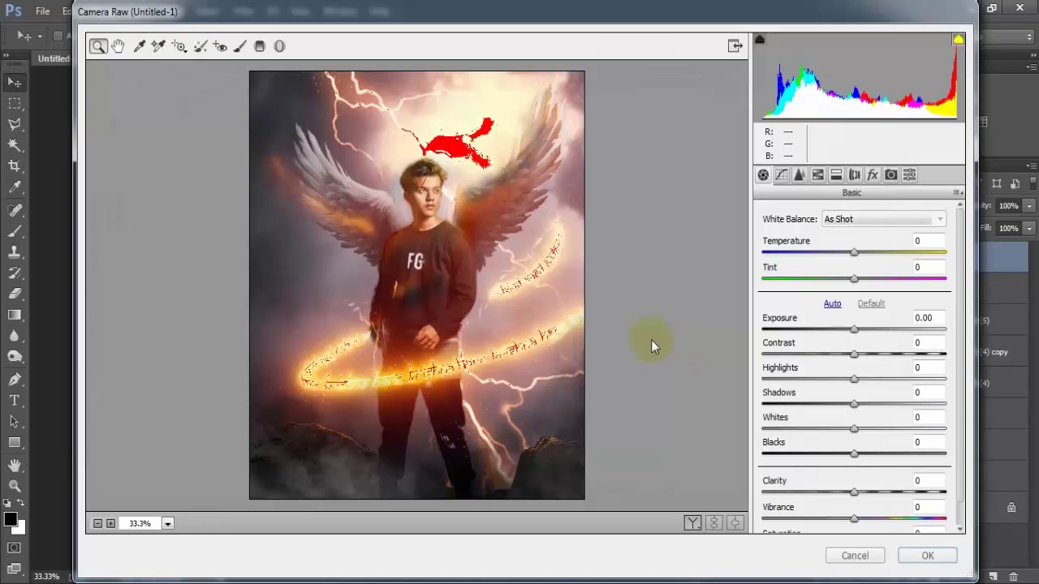
pyautogui.click(927, 555)
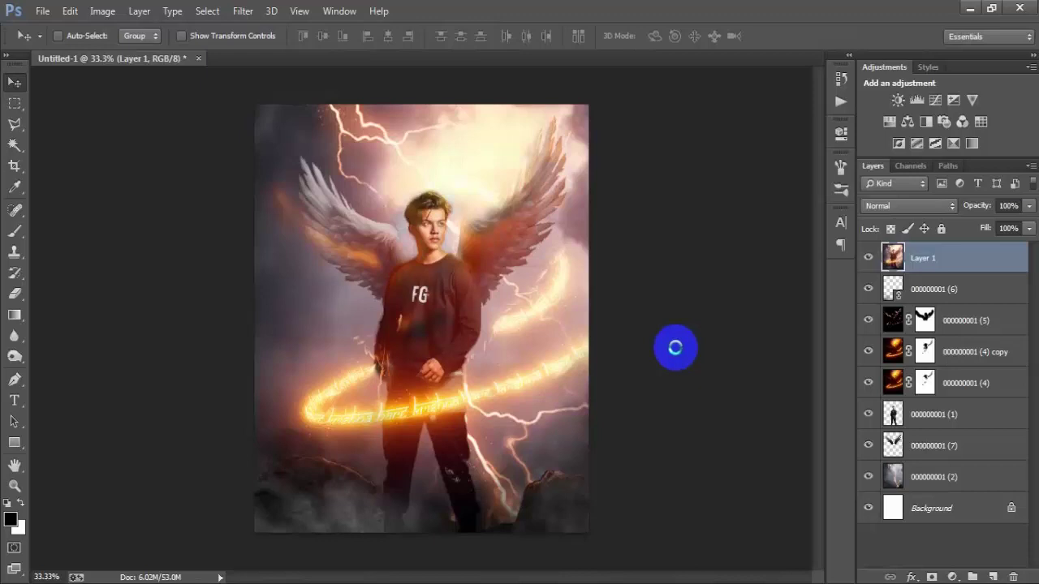
pyautogui.click(869, 258)
pyautogui.click(869, 259)
pyautogui.click(869, 259)
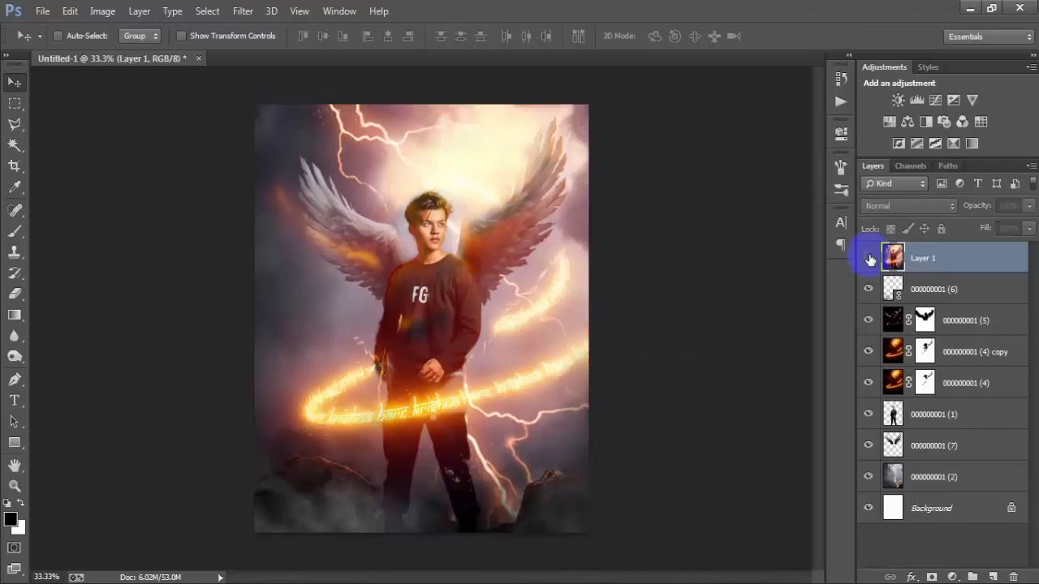
pyautogui.click(869, 259)
pyautogui.click(869, 259)
pyautogui.click(869, 259)
pyautogui.click(869, 259)
pyautogui.click(869, 259)
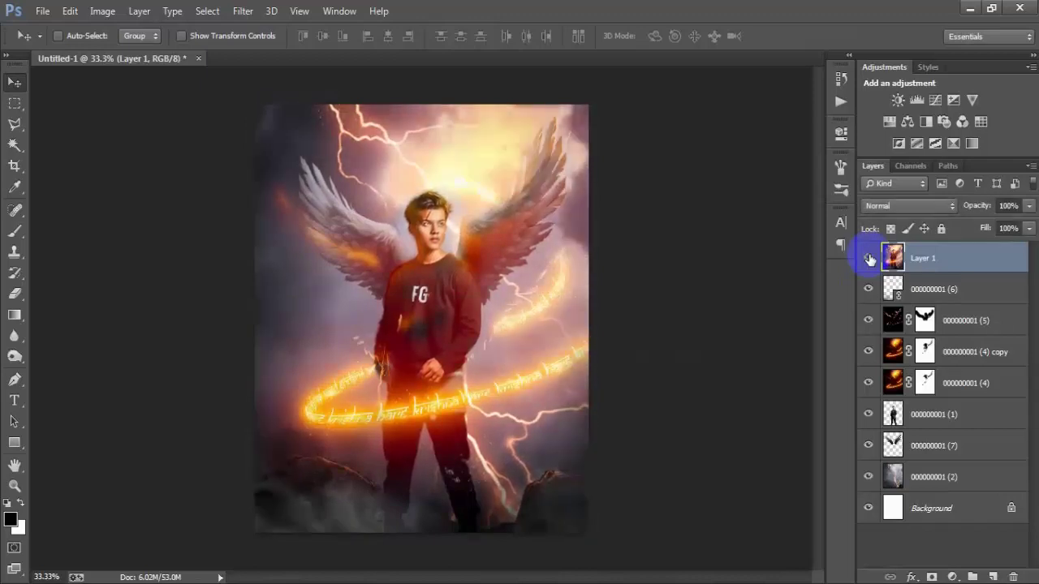
pyautogui.click(869, 259)
pyautogui.click(869, 259)
pyautogui.hotkey('ctrl', '+')
pyautogui.hotkey('ctrl', '+')
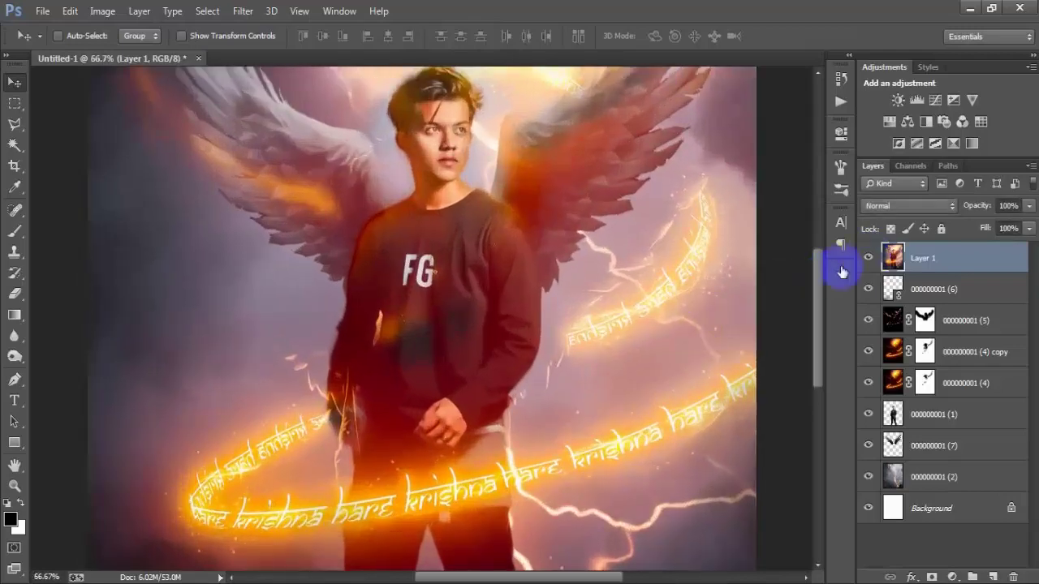
pyautogui.click(868, 259)
pyautogui.click(867, 259)
pyautogui.click(867, 259)
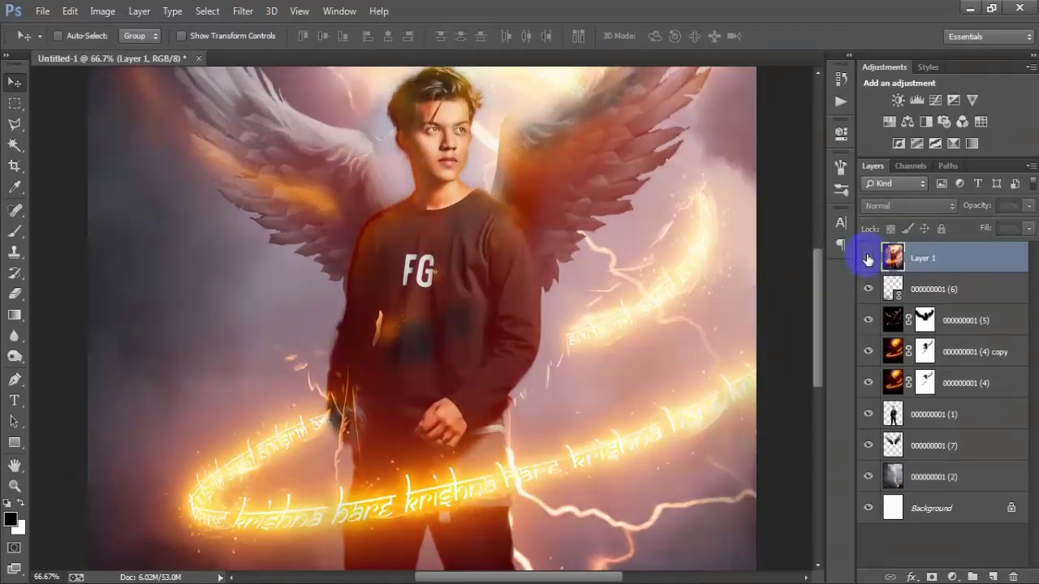
pyautogui.moveTo(789, 263); pyautogui.dragTo(741, 292)
pyautogui.hotkey('ctrl', '-')
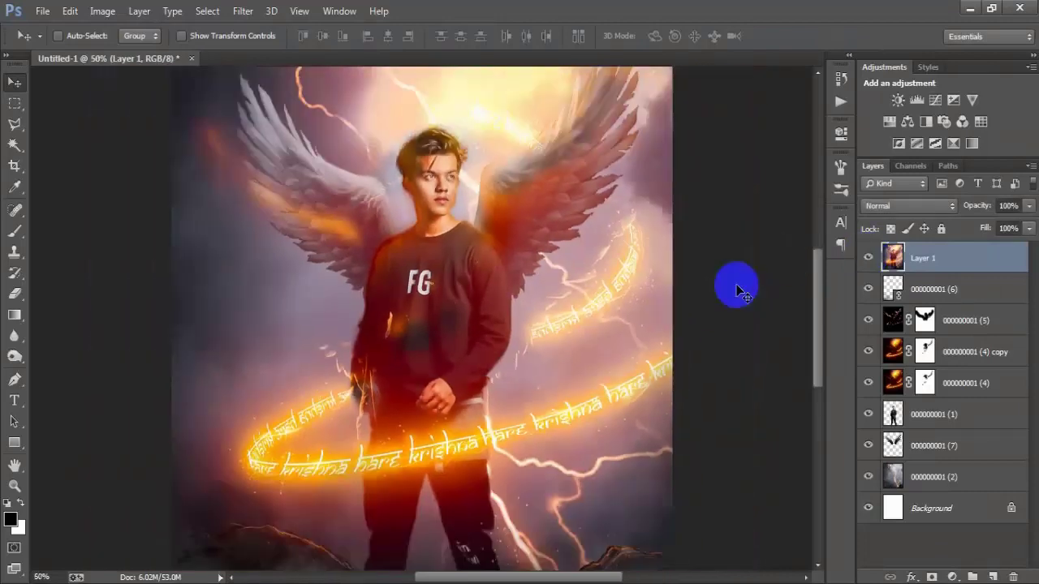
pyautogui.hotkey('ctrl', '-')
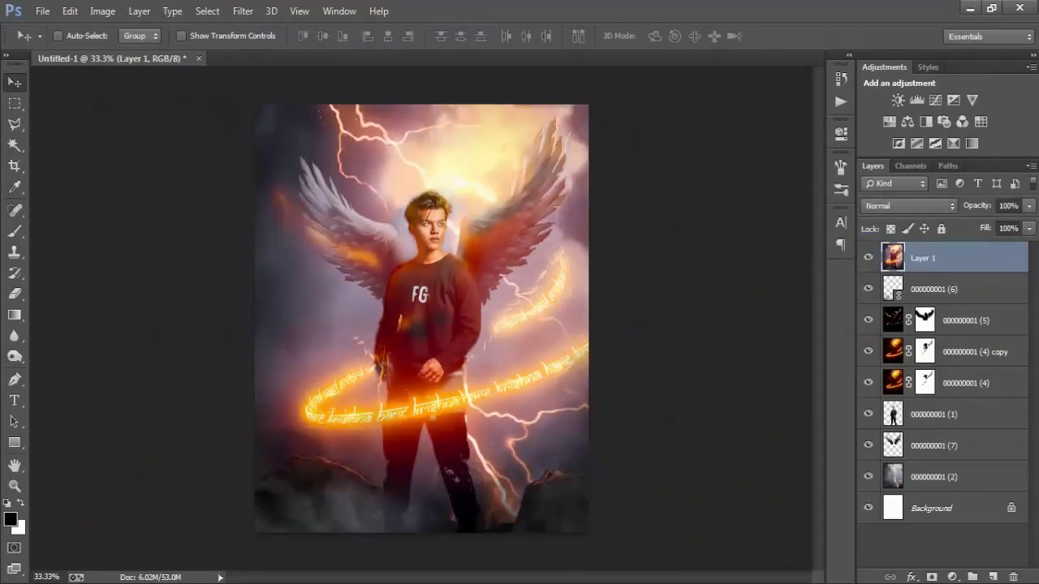